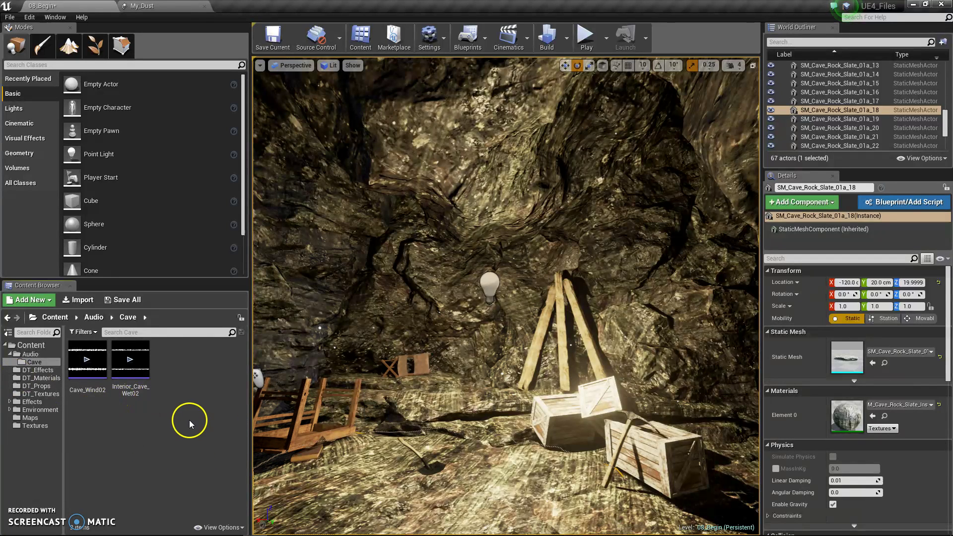
- Select the large cave rock, then start and cancel a file import into the Cave folder
click(318, 377)
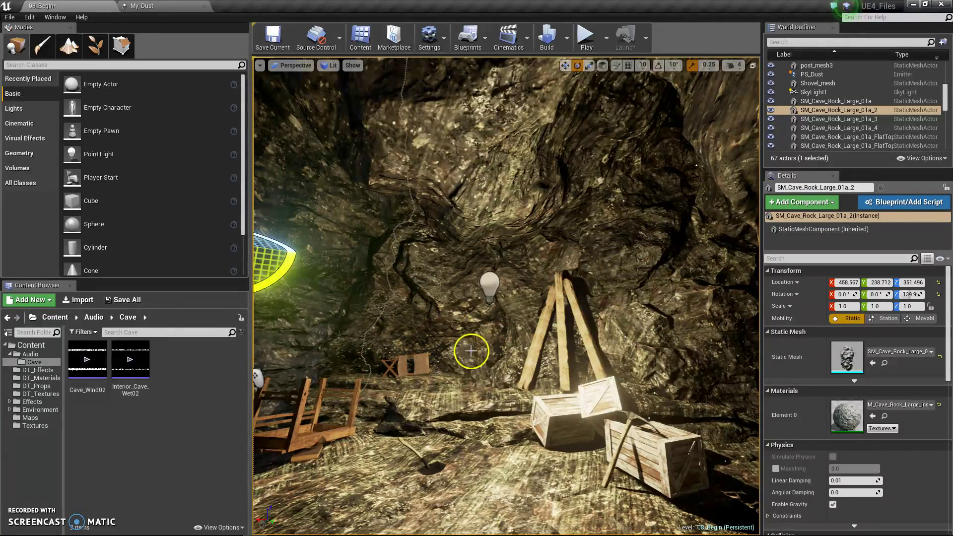
right_drag(471, 351, 447, 354)
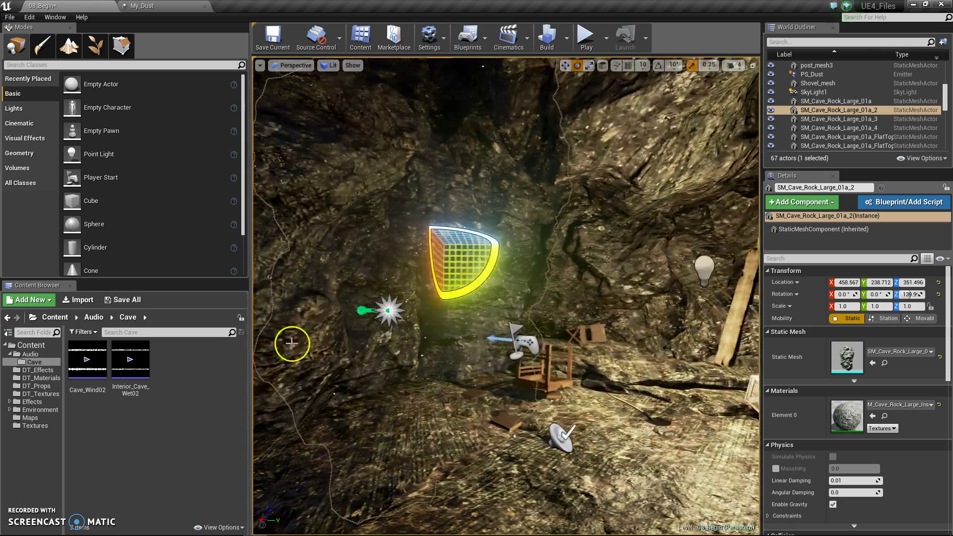
click(82, 301)
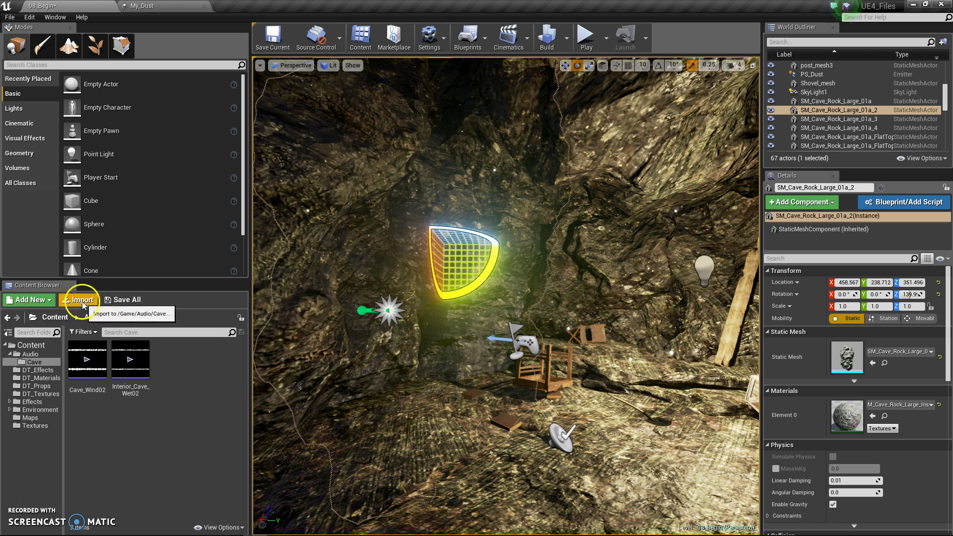
click(117, 89)
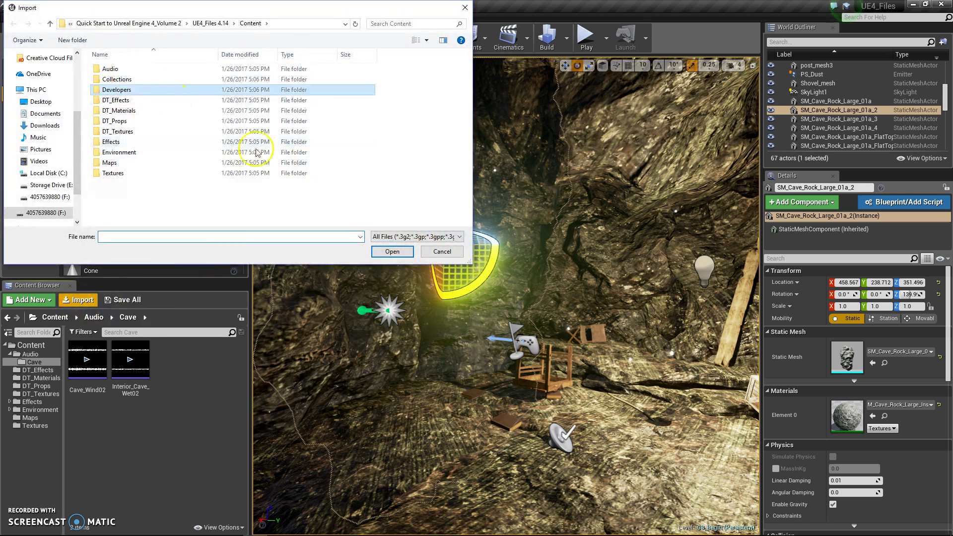
click(461, 252)
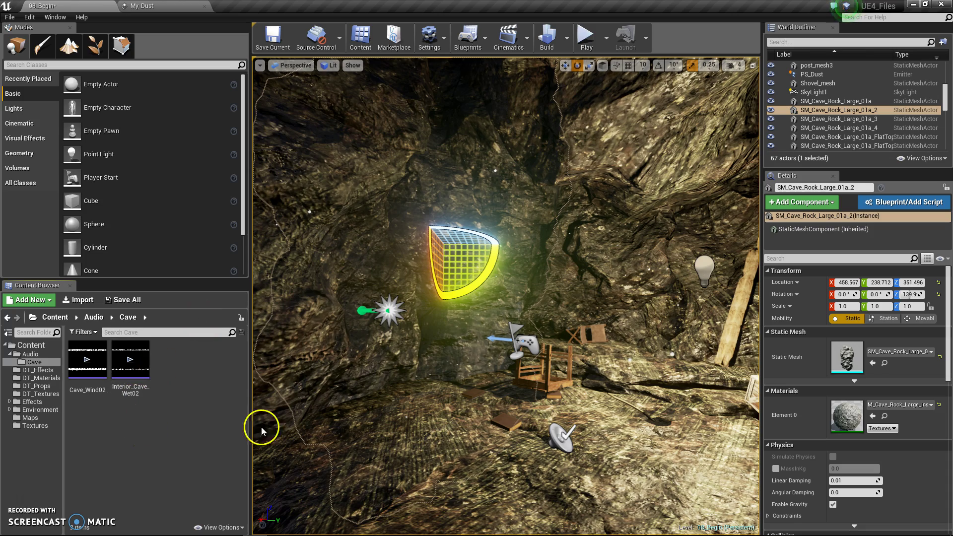
- Replace the Interior_Cave_Wet02 ambient sound with one dragged onto the cave floor, and preview it
click(561, 435)
key(f)
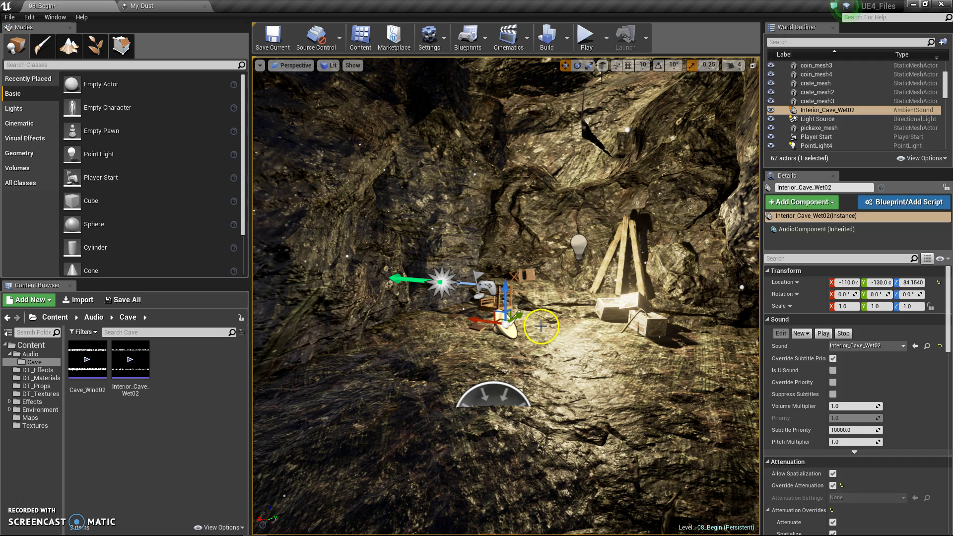
key(Delete)
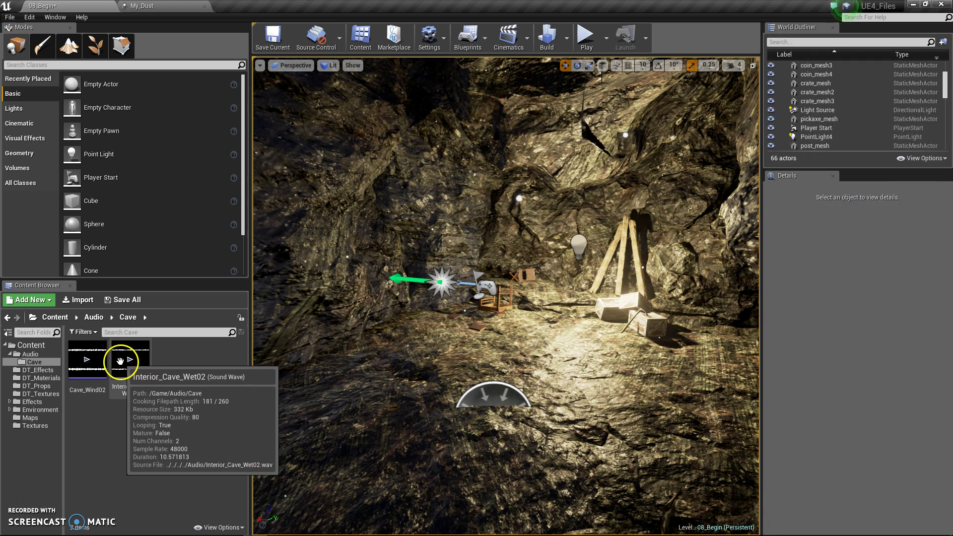
drag(121, 360, 581, 344)
click(843, 333)
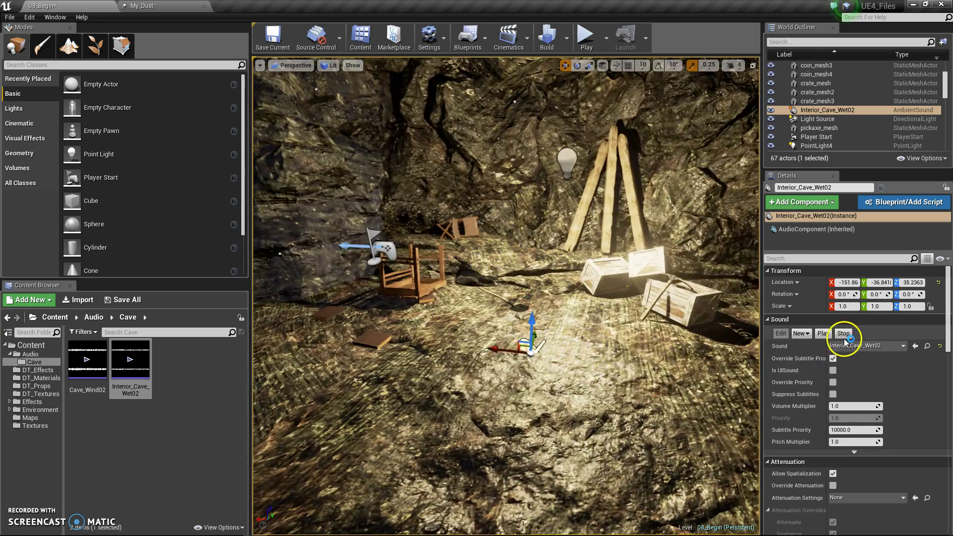
click(828, 335)
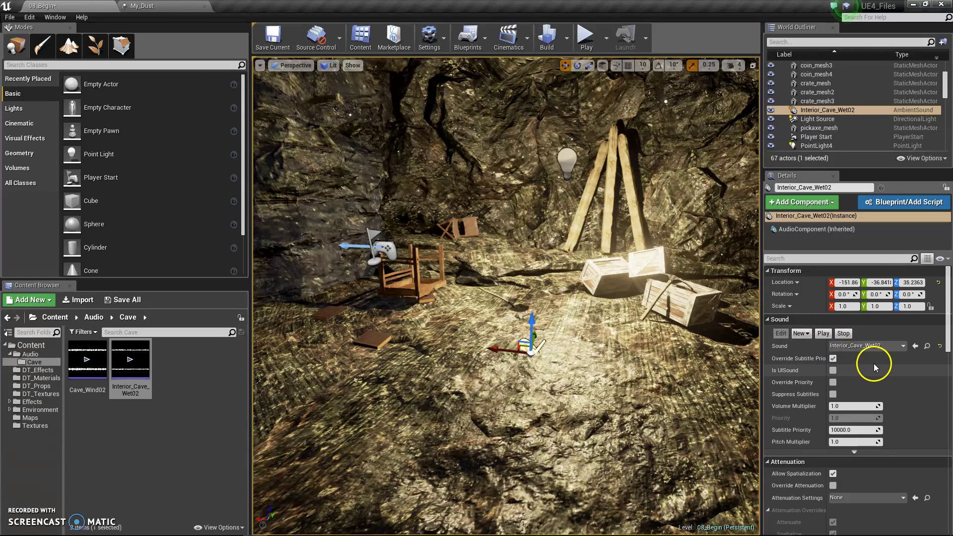
scroll(893, 400, down, 5)
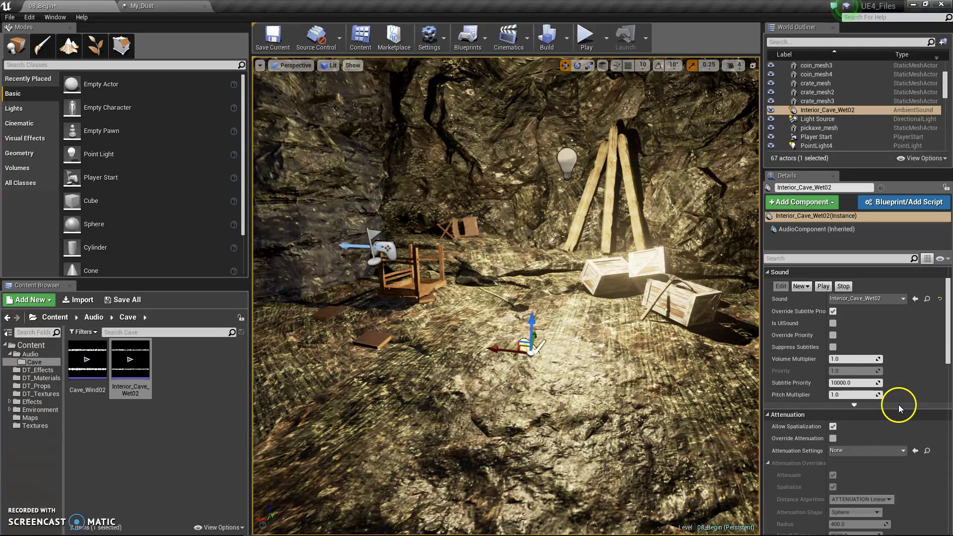
scroll(886, 412, down, 10)
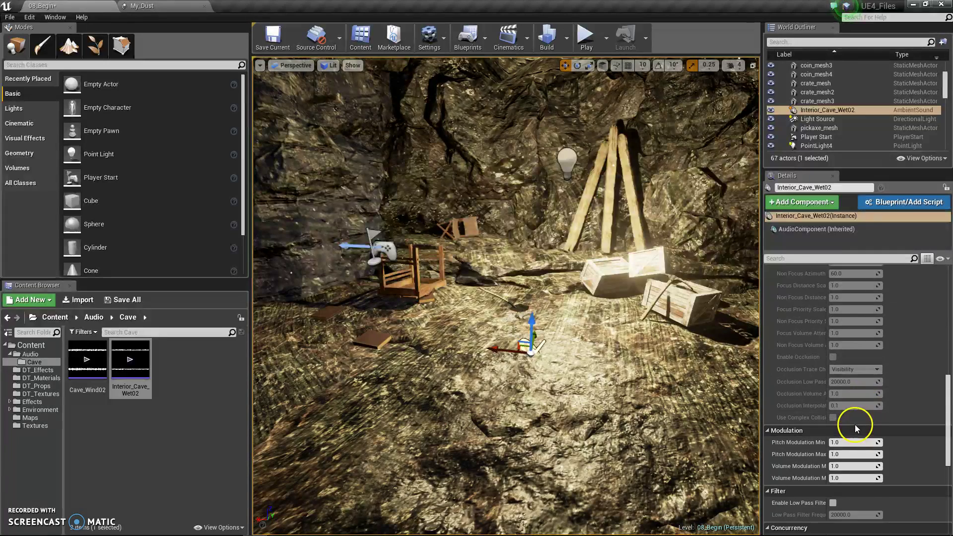
scroll(849, 424, down, 2)
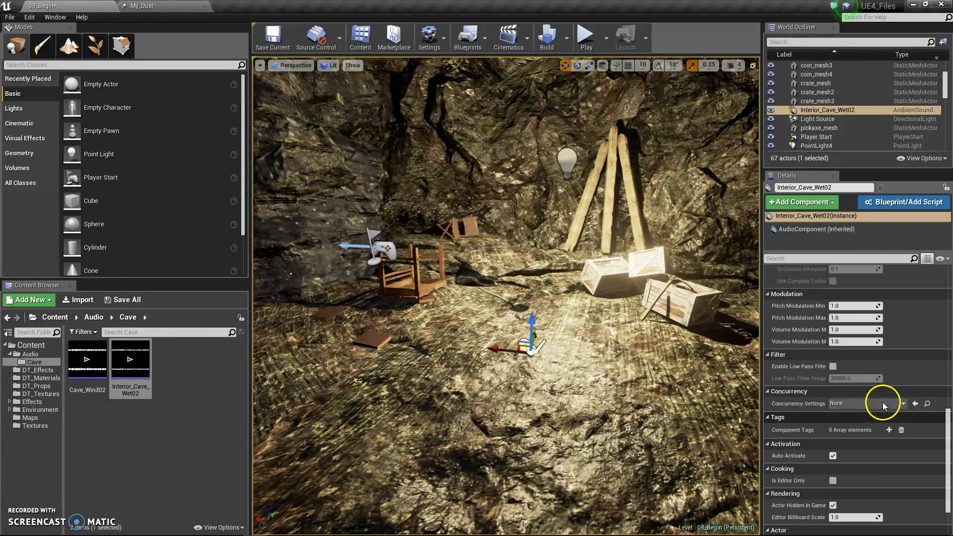
scroll(883, 398, up, 15)
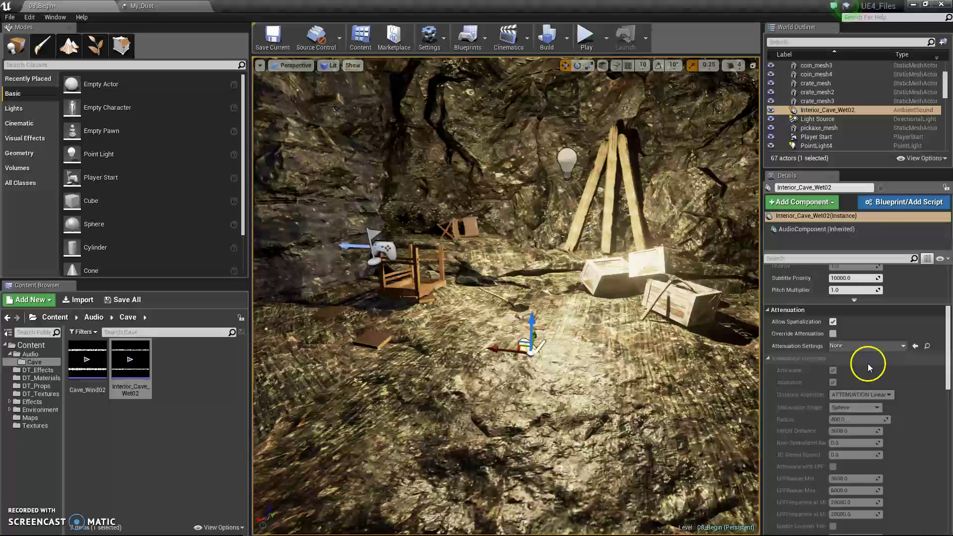
scroll(873, 348, up, 3)
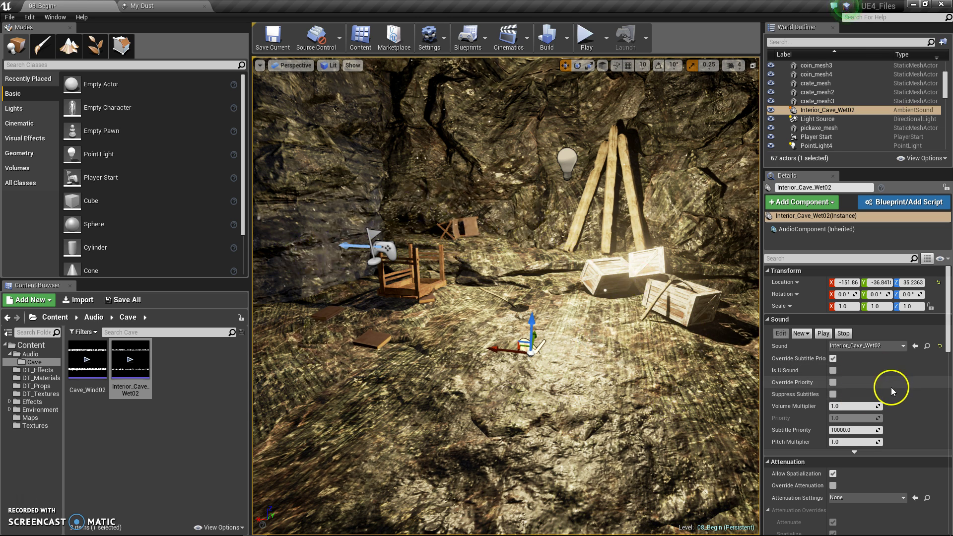
scroll(864, 390, down, 1)
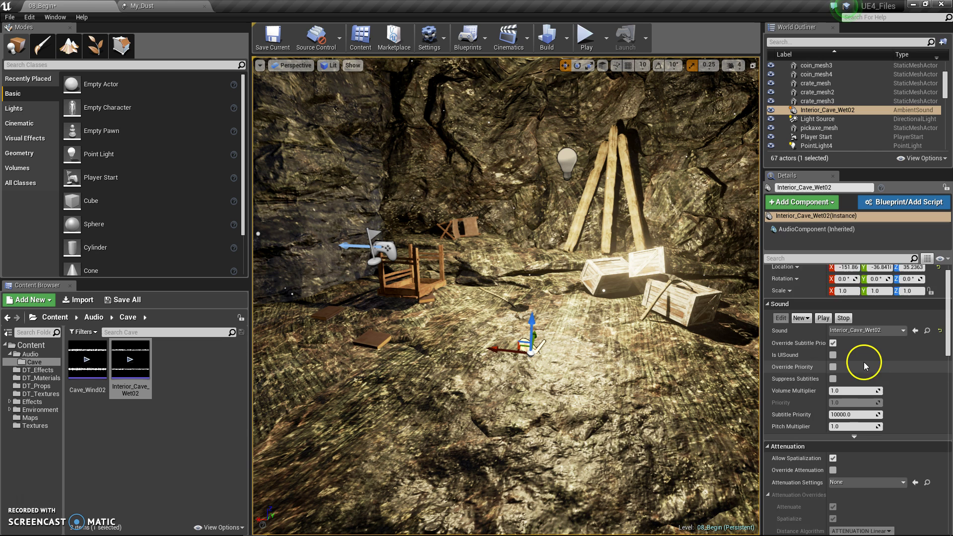
scroll(864, 366, down, 2)
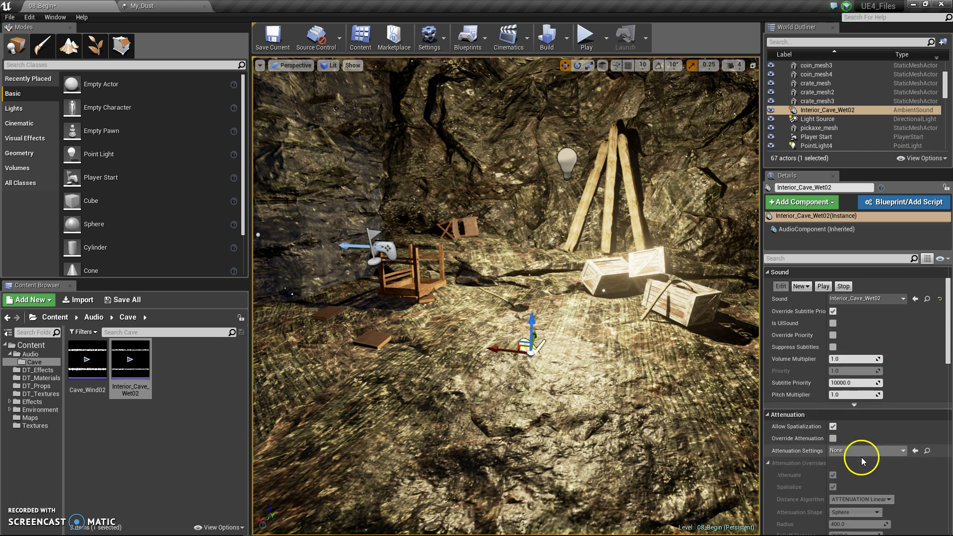
- Override the sound's attenuation with a Radius of about 180 and Falloff Distance of about 263
click(834, 439)
scroll(924, 427, down, 5)
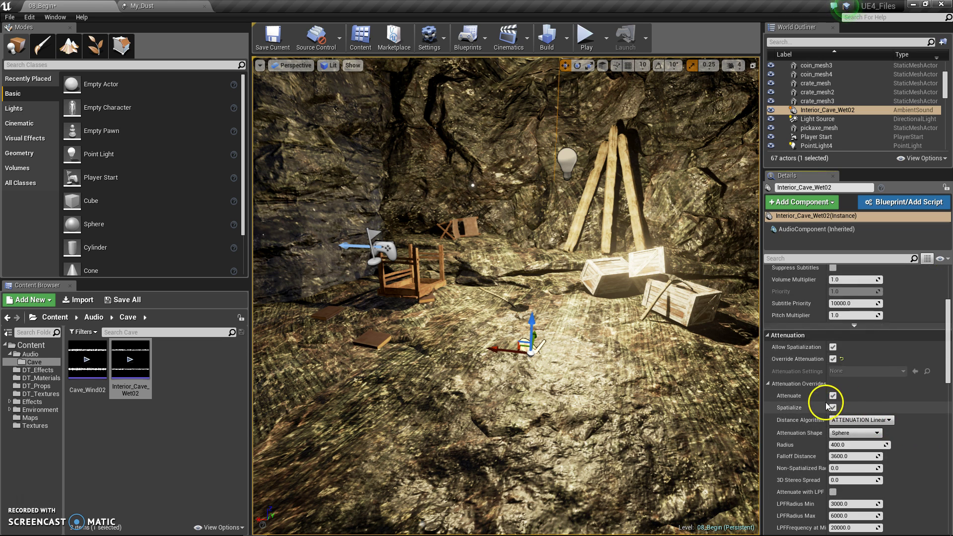
scroll(916, 401, down, 2)
click(836, 413)
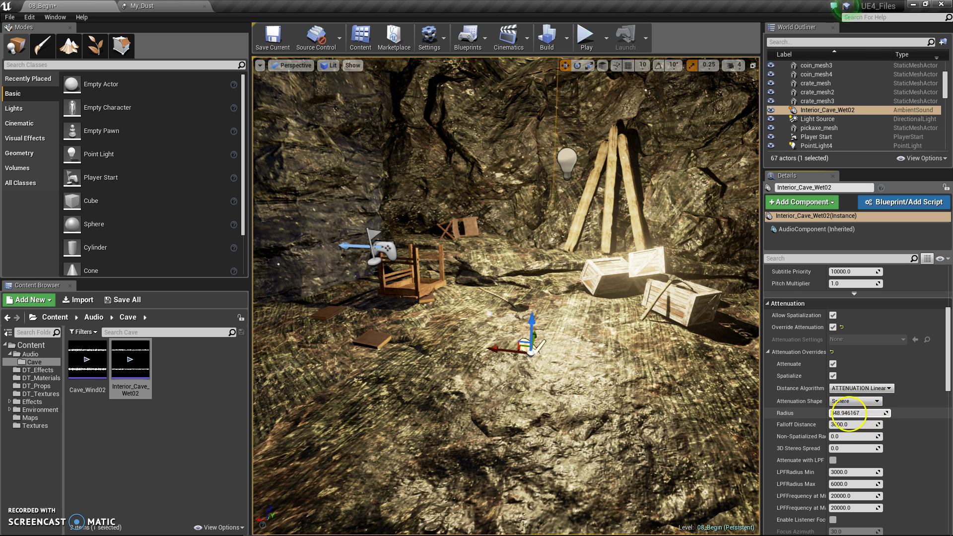
drag(839, 416, 624, 339)
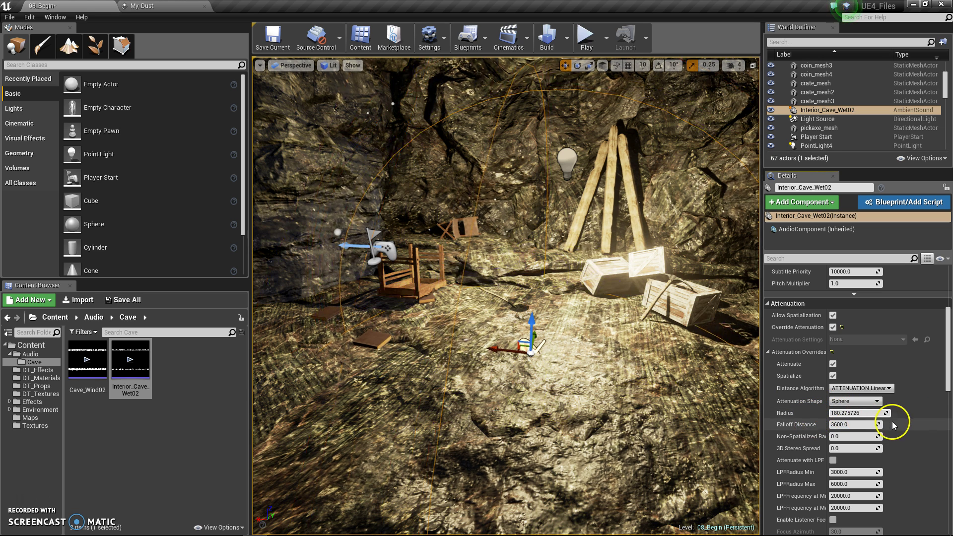
drag(839, 425, 704, 437)
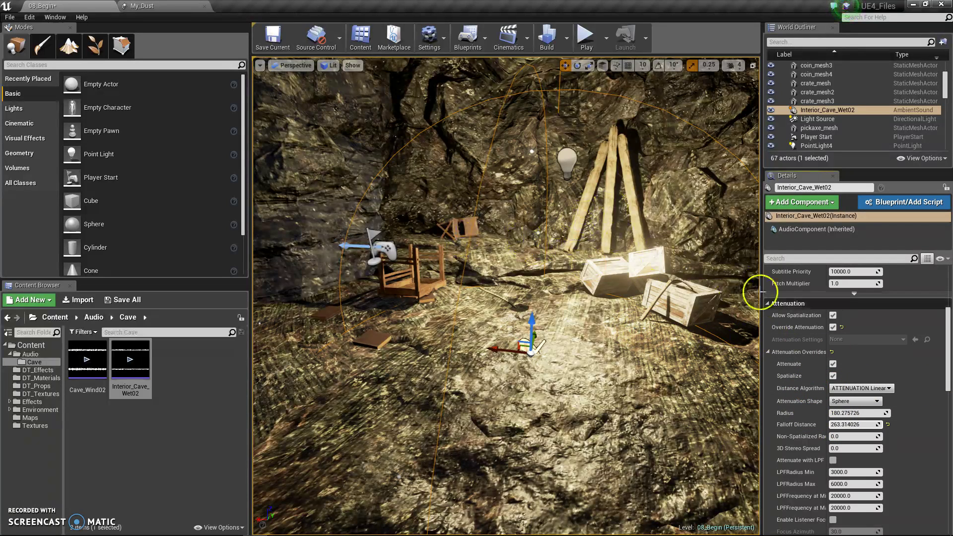
- Play the level in the editor, walking between the cave mouth and the planks and crates inside
click(584, 40)
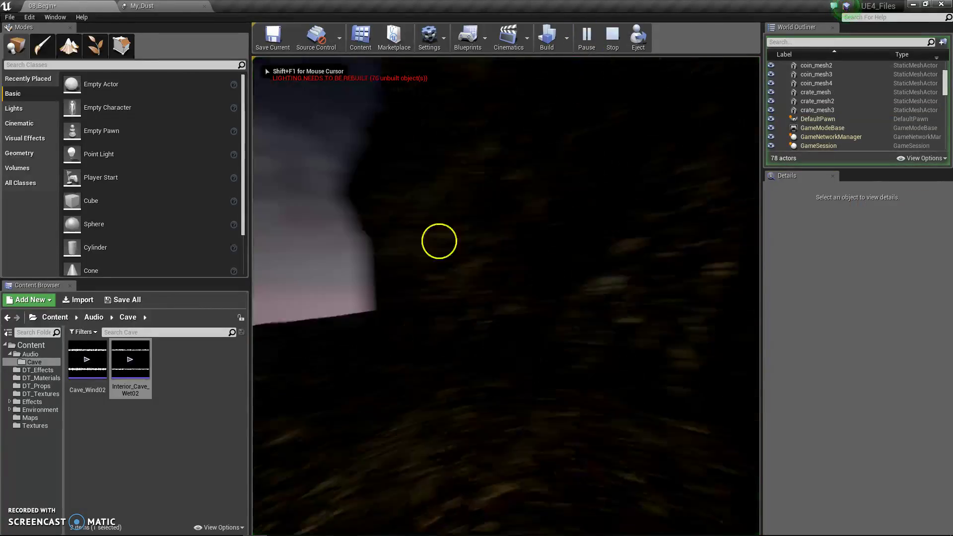
key(w)
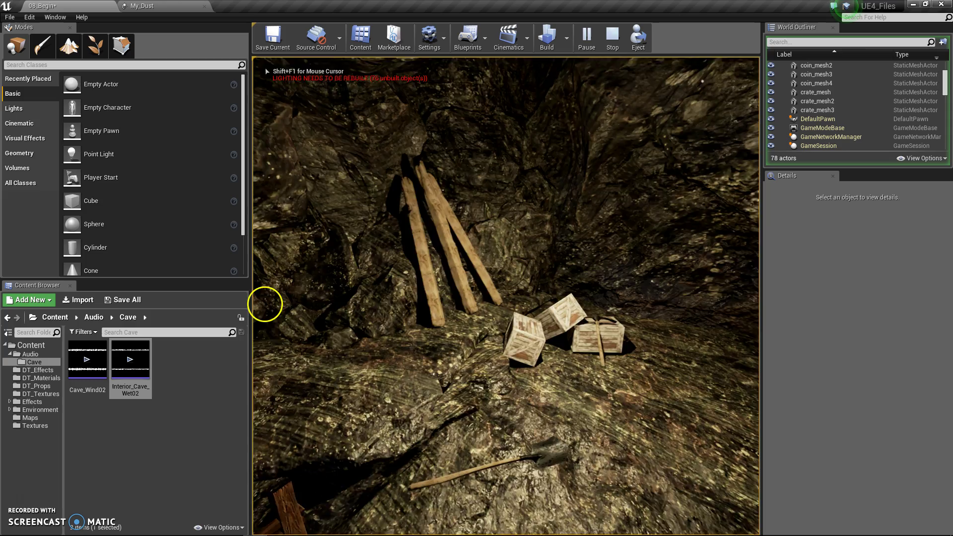
key(s)
key(w)
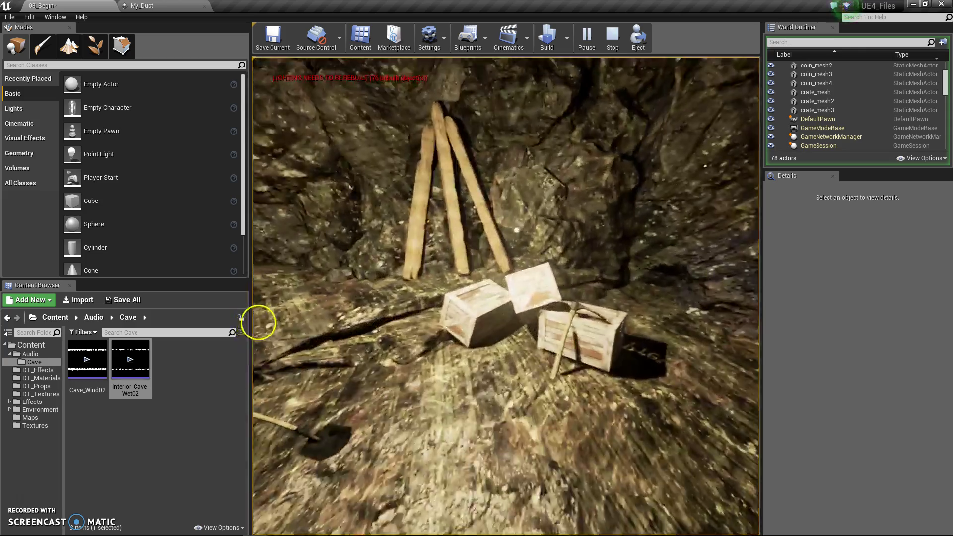
key(w)
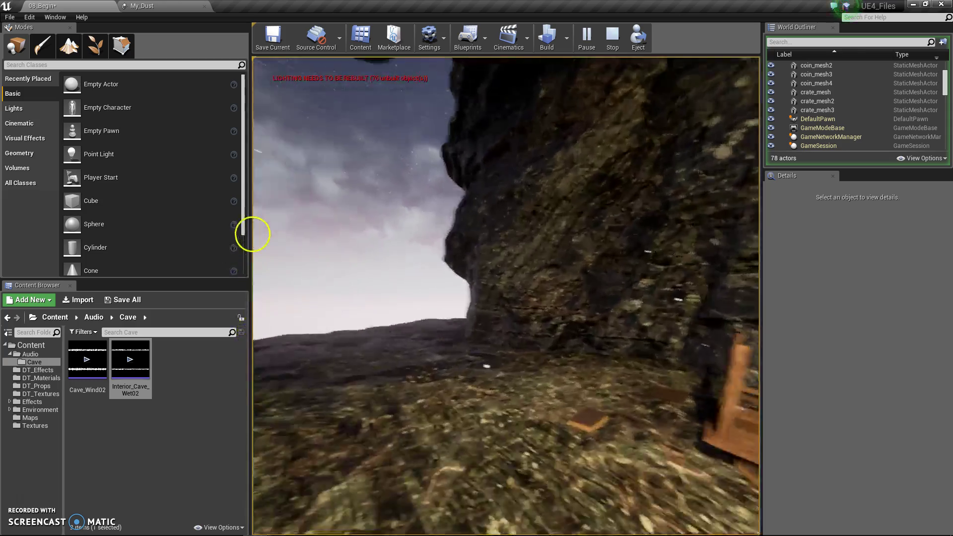
key(w)
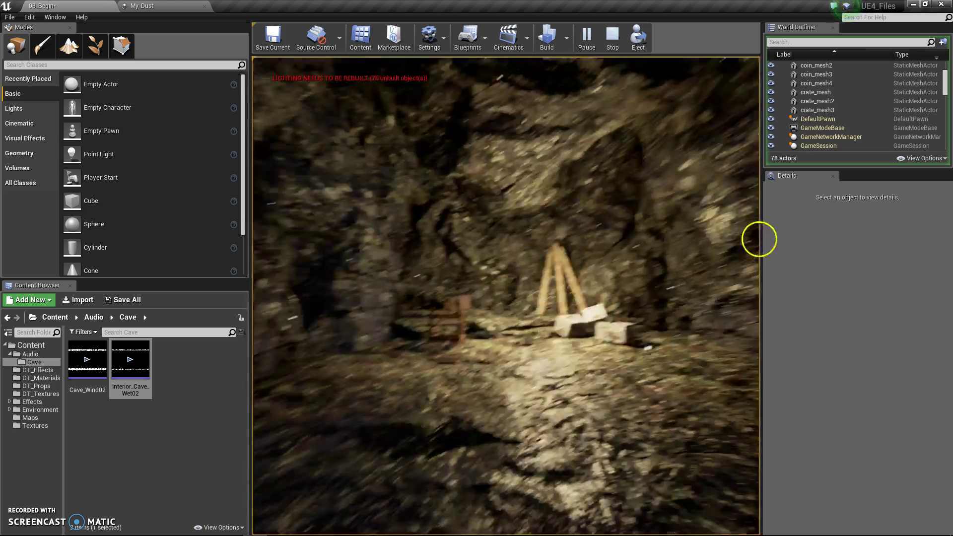
key(s)
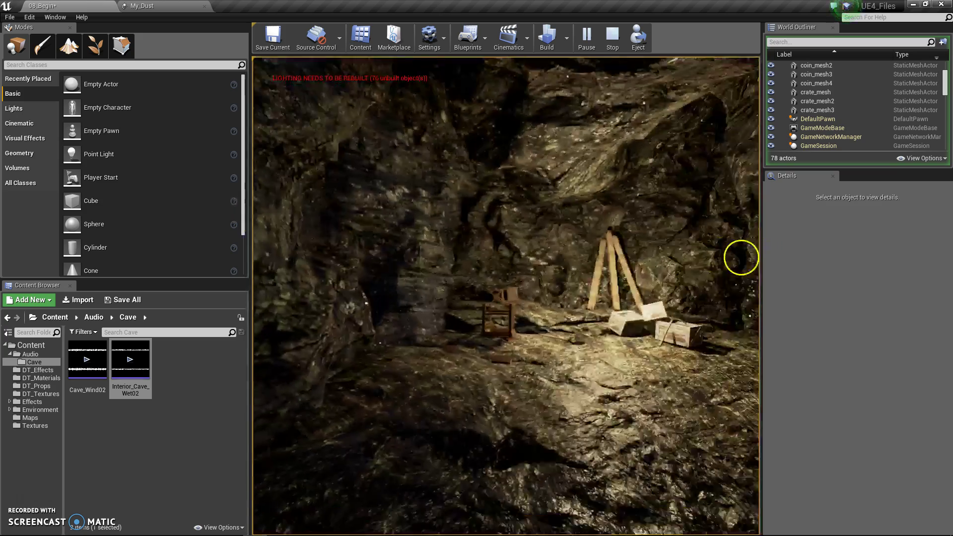
key(w)
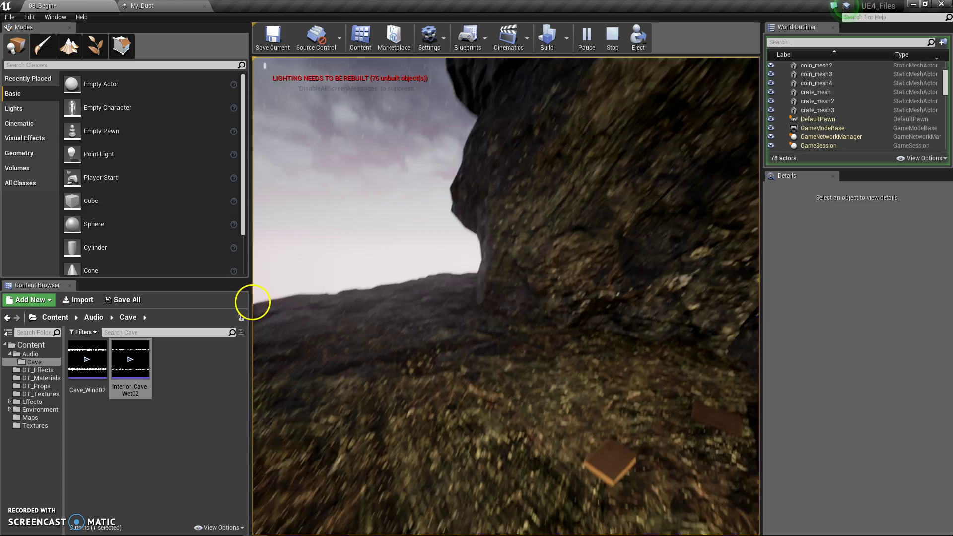
key(w)
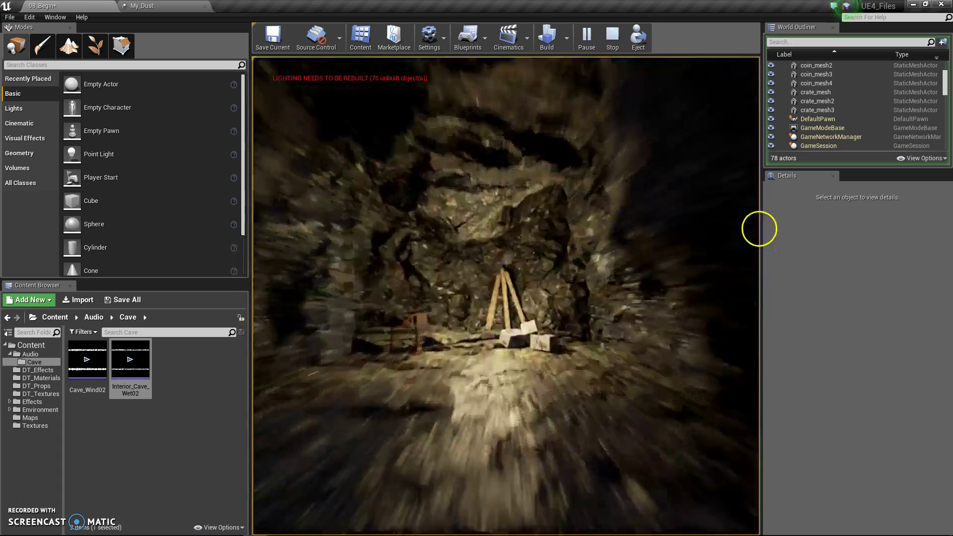
key(s)
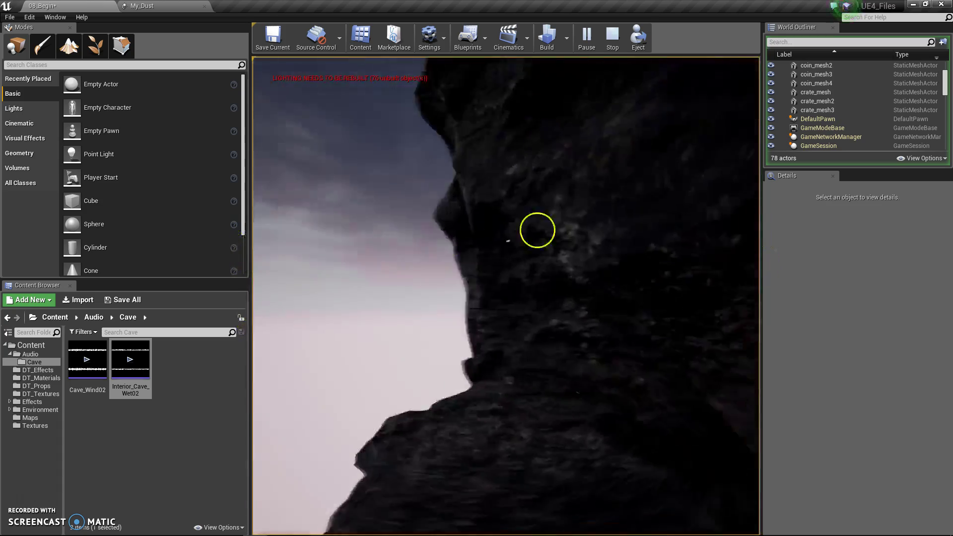
- Stop the play test, fly into the cave, and select the PS_Dust emitter beside the lamp
key(Escape)
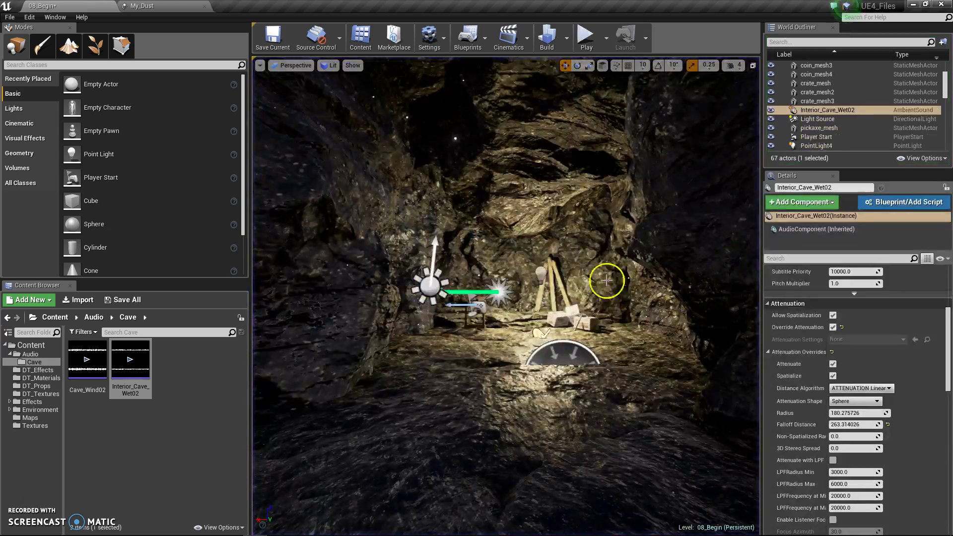
key(w)
right_drag(606, 281, 485, 240)
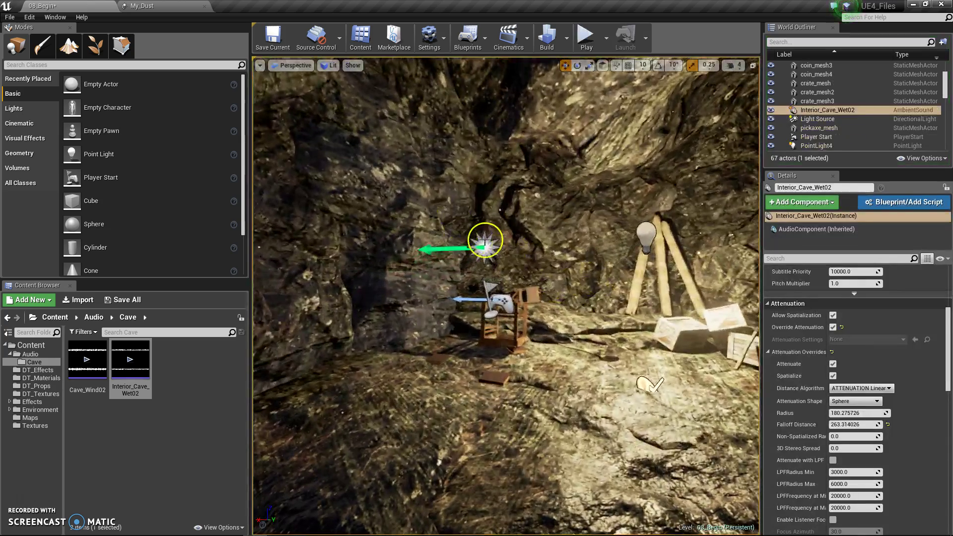
click(485, 247)
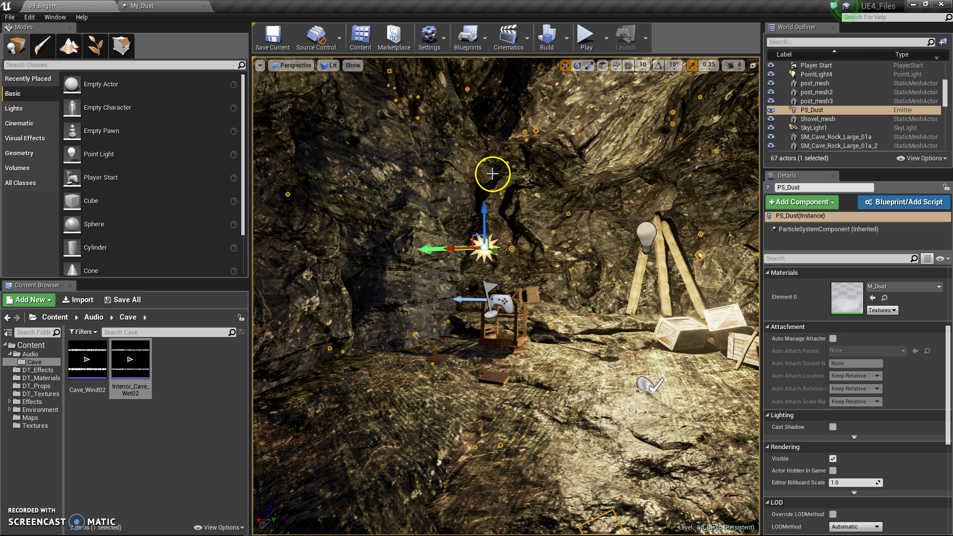
click(211, 407)
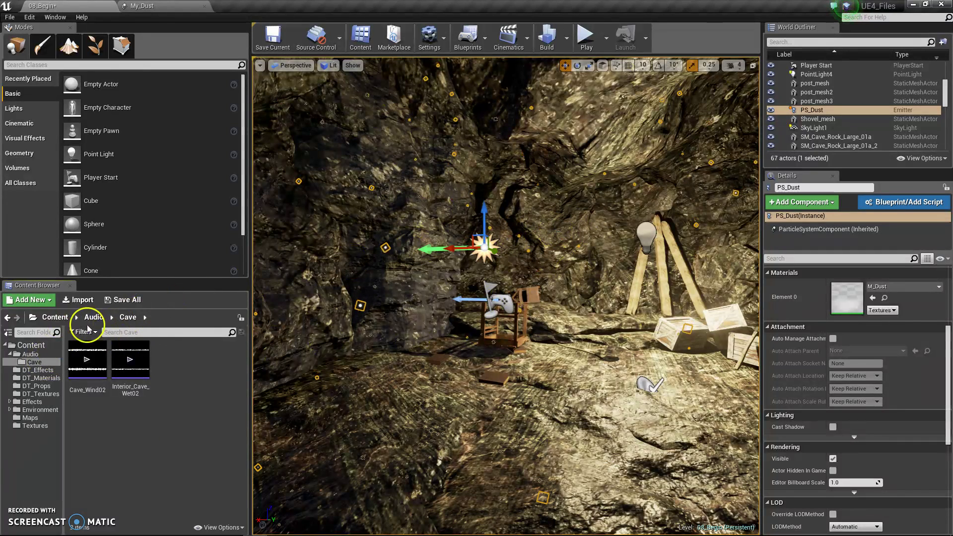
- Create a default NewParticleSystem asset, delete it, and return to the My_Dust editor
click(41, 299)
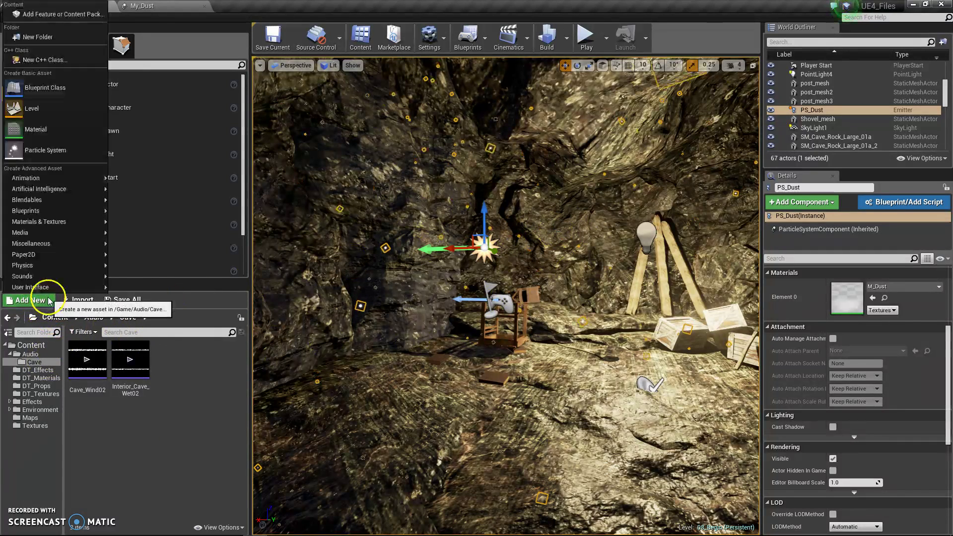
click(49, 150)
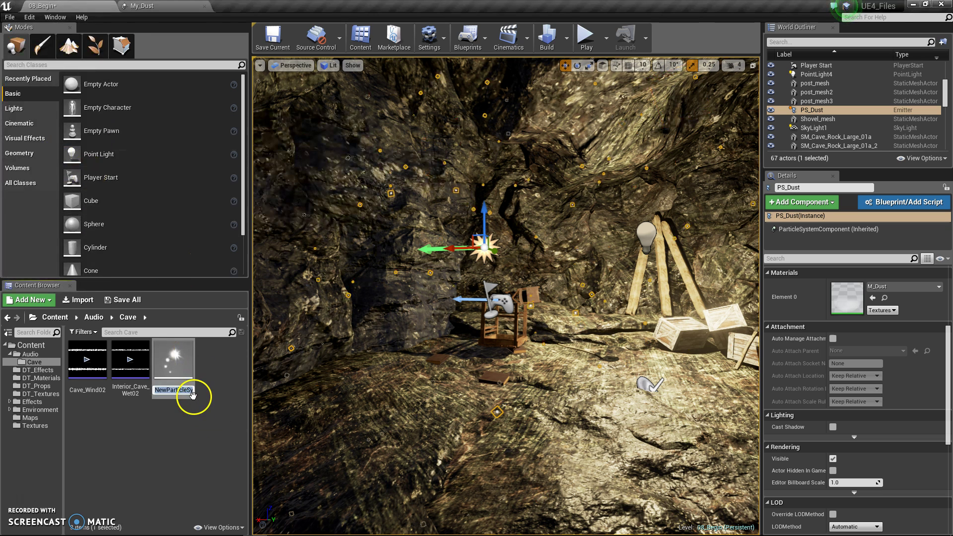
key(Return)
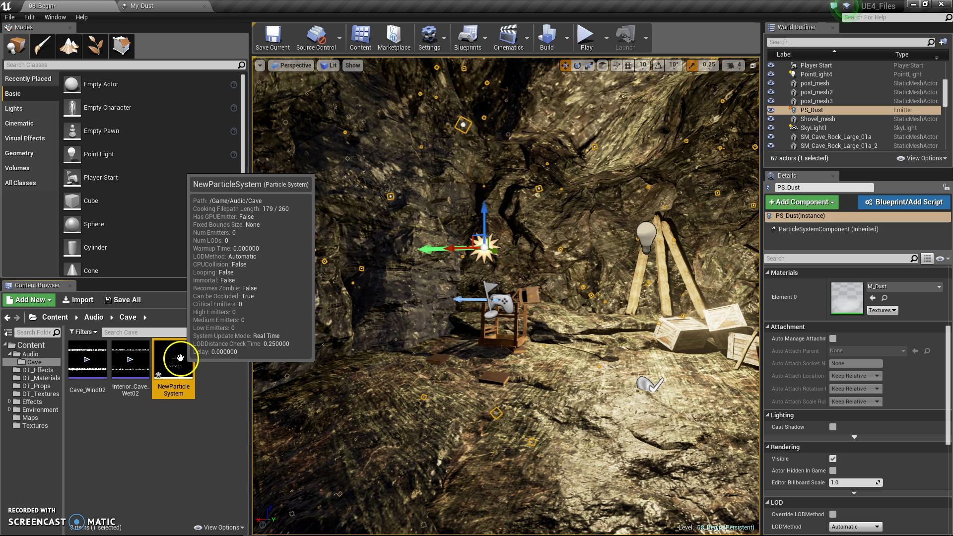
key(Delete)
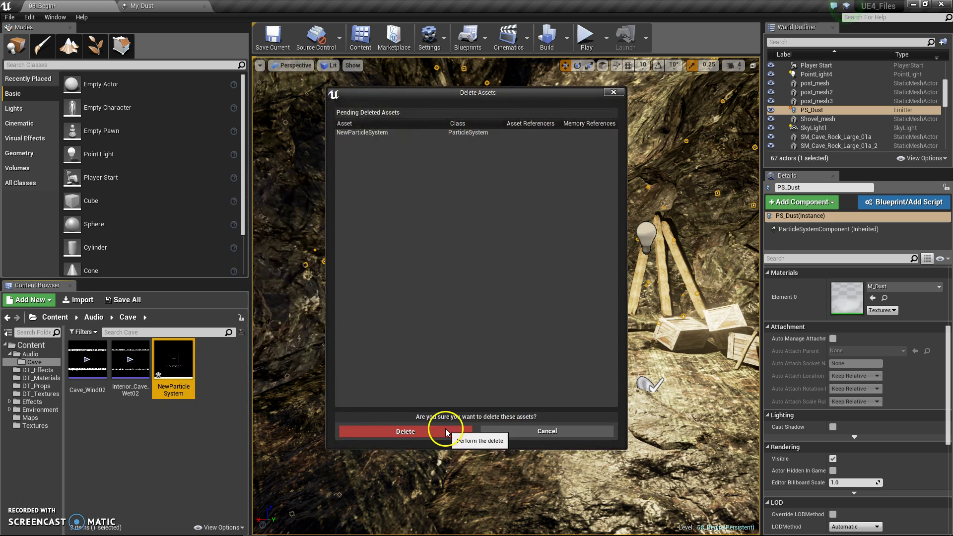
click(445, 430)
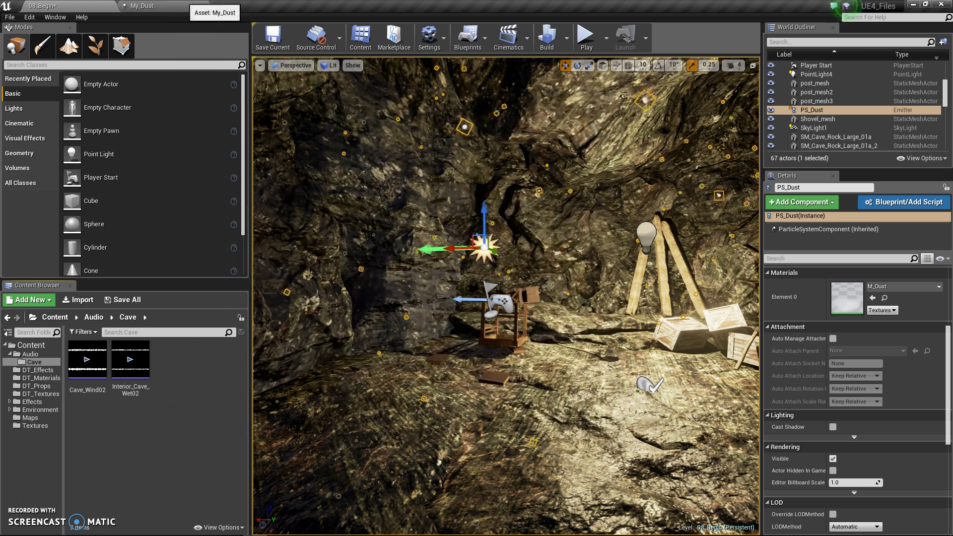
click(200, 9)
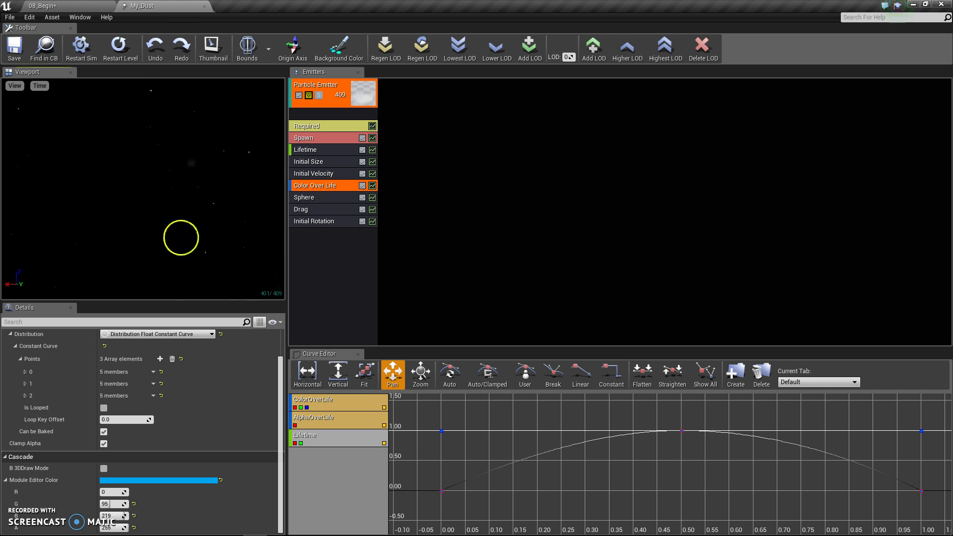
- Inspect My_Dust's Required, Spawn, Initial Size, Color Over Life, Sphere and Lifetime modules
click(301, 284)
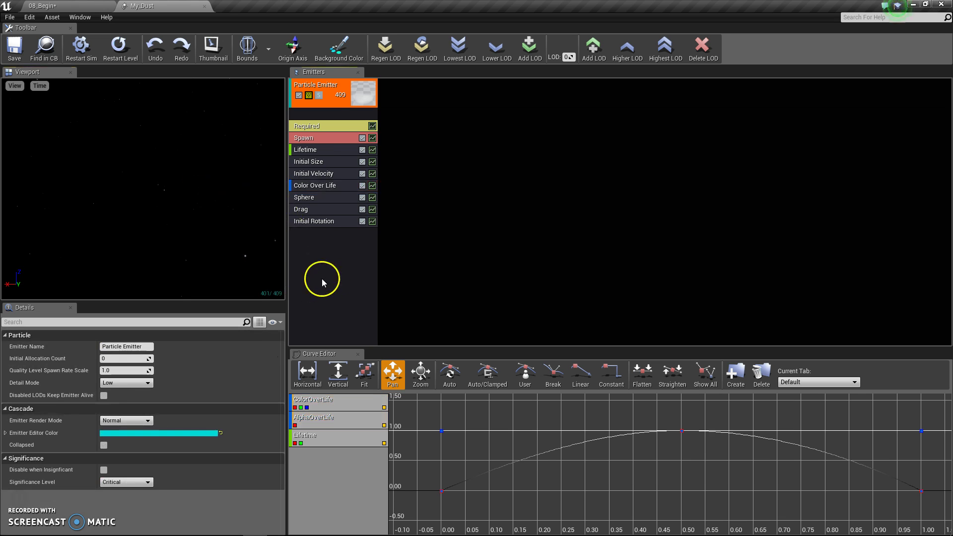
click(330, 128)
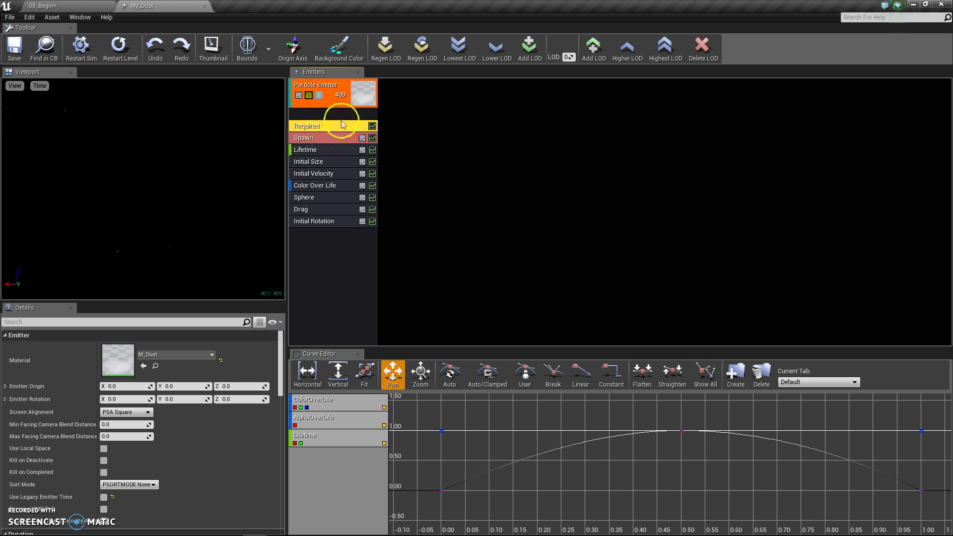
click(336, 142)
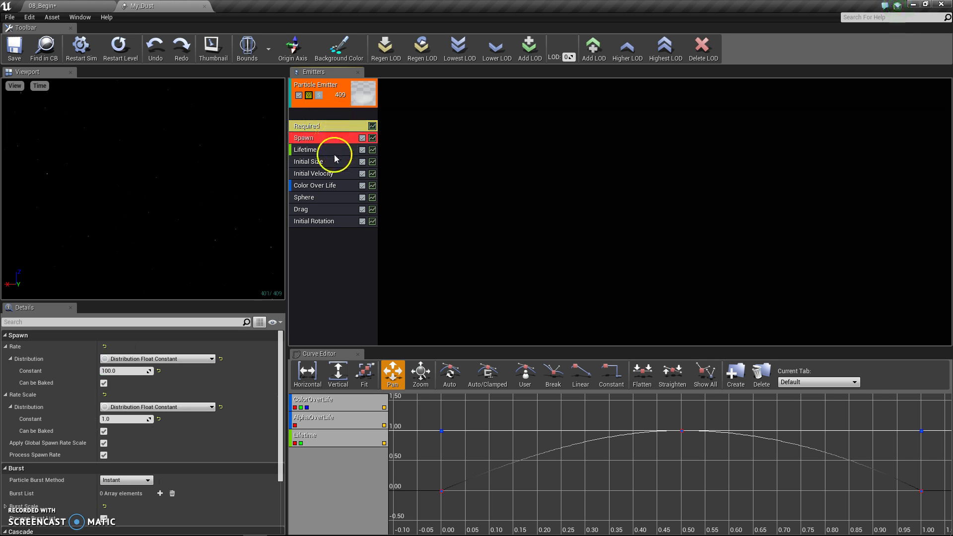
click(336, 159)
click(338, 186)
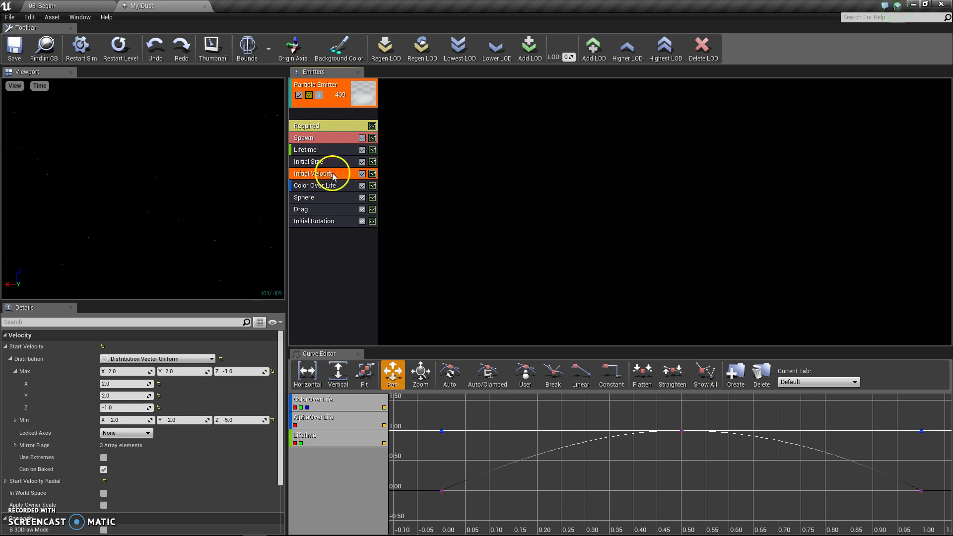
click(339, 199)
click(337, 128)
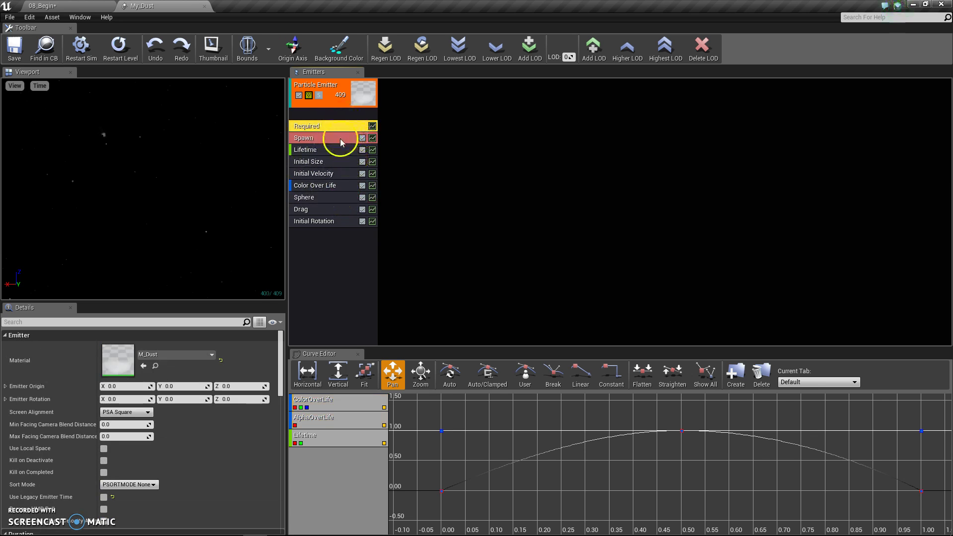
click(340, 141)
click(332, 150)
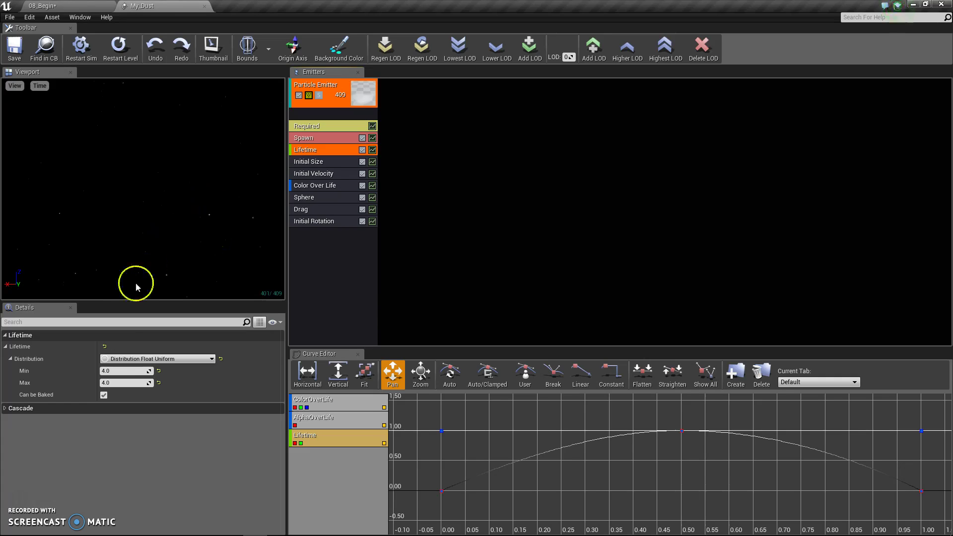
- Try a minimum Lifetime of 1.0, then restore Lifetime Min and Max to 4.0
click(106, 372)
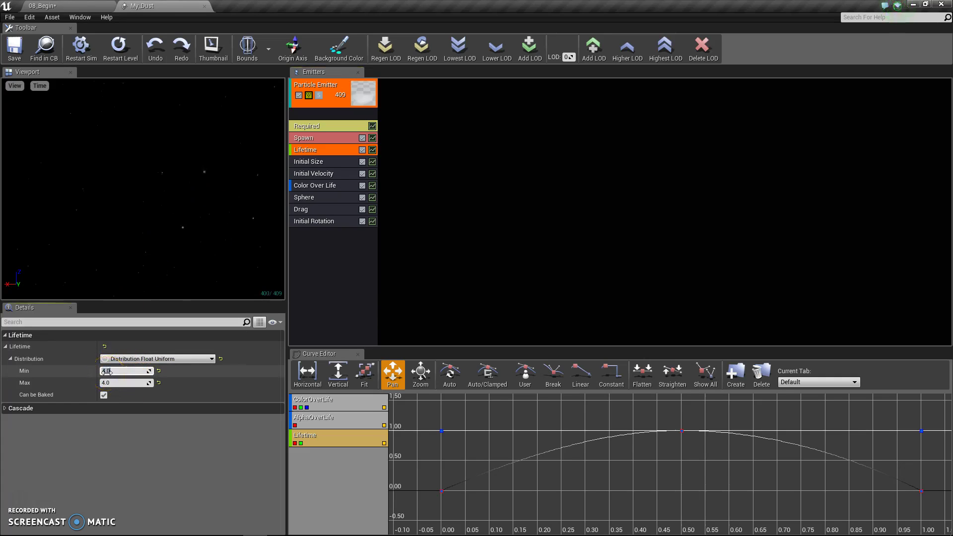
click(170, 382)
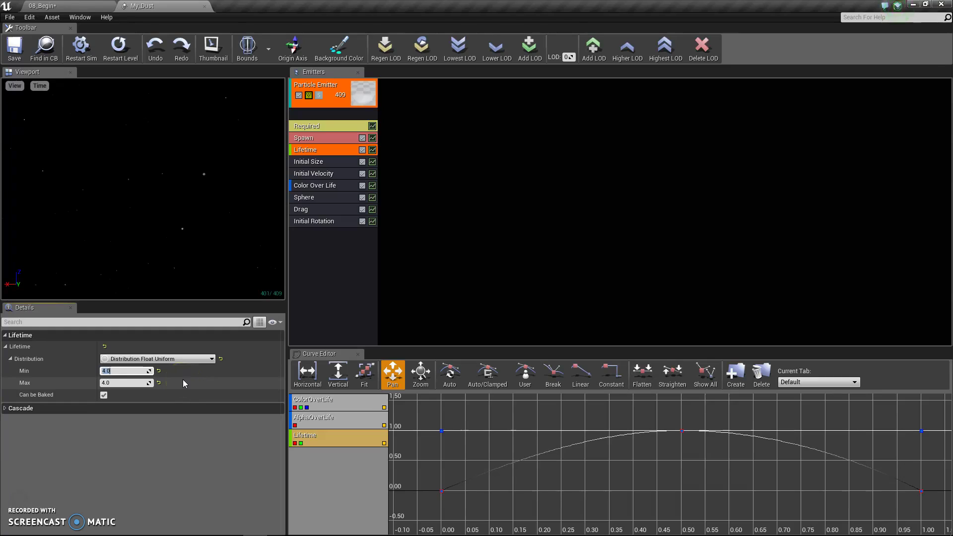
text(1)
key(Return)
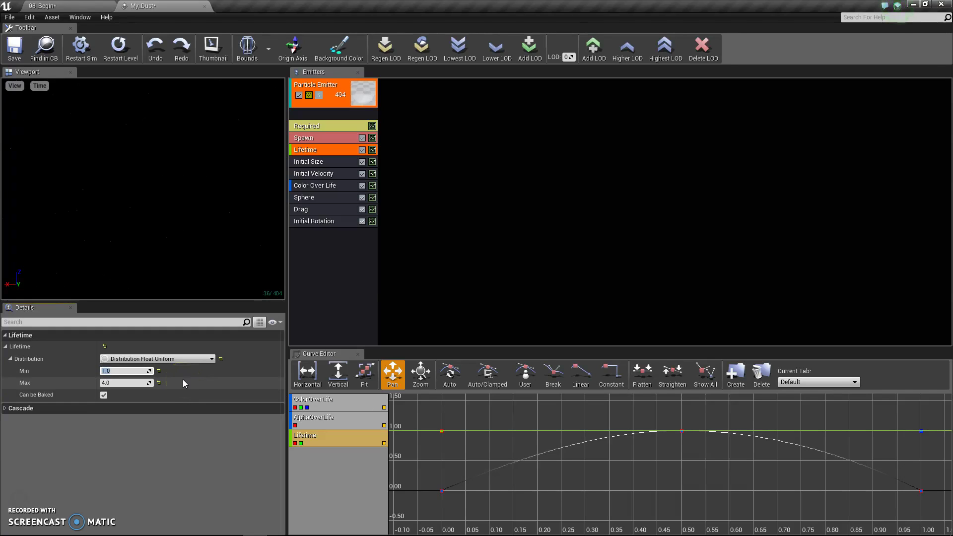
click(120, 384)
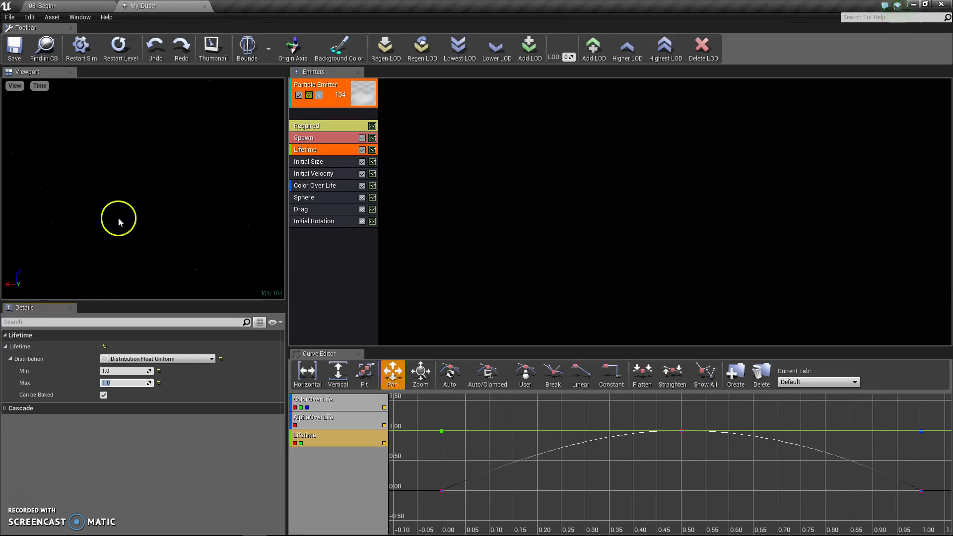
click(116, 373)
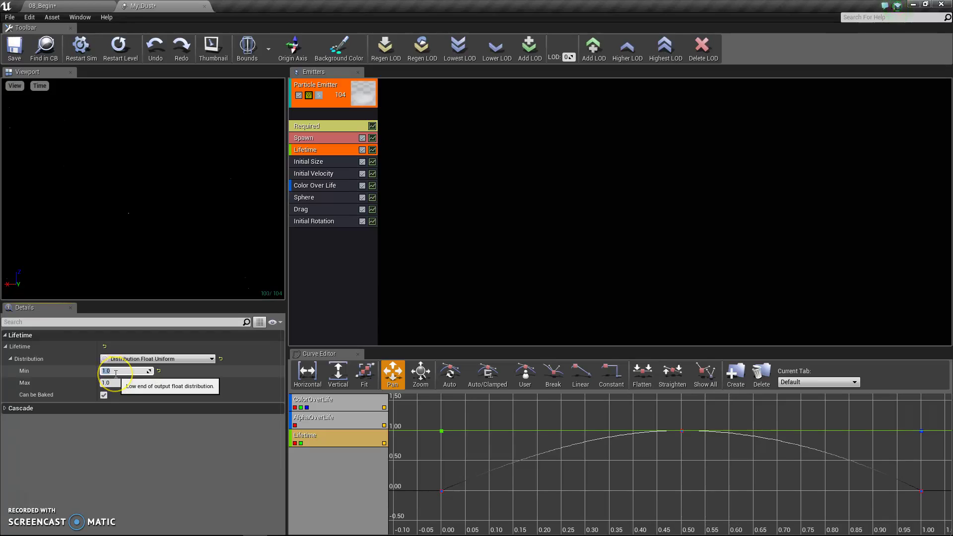
click(114, 383)
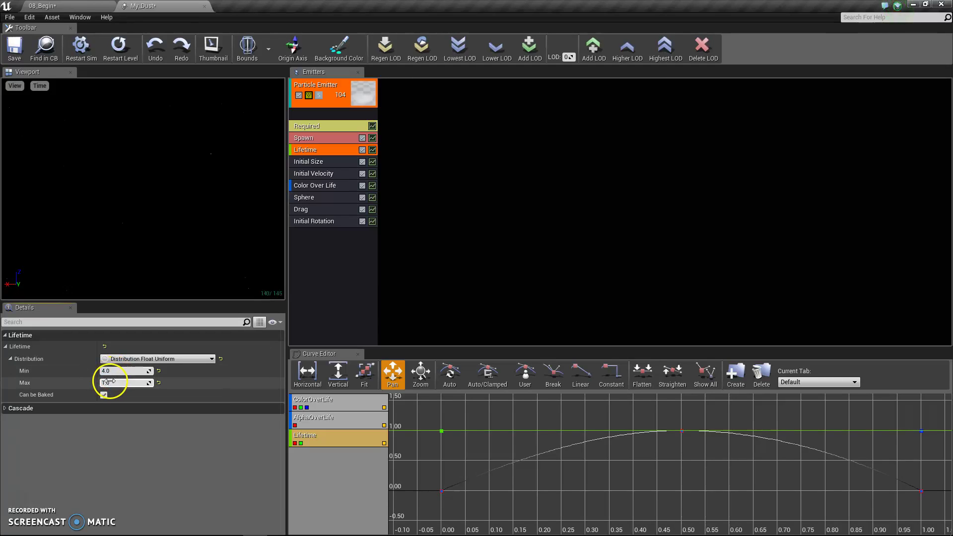
text(4.0)
key(Return)
click(363, 186)
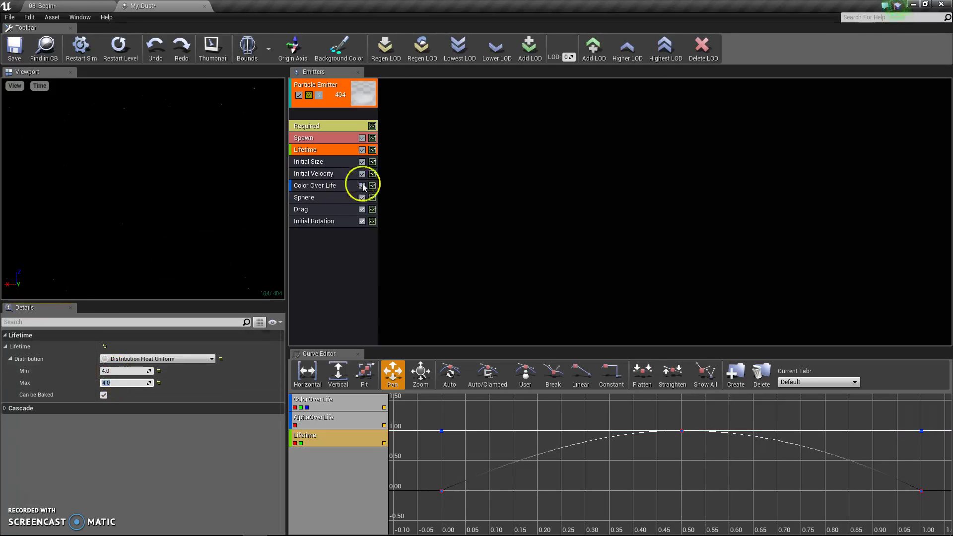
click(352, 264)
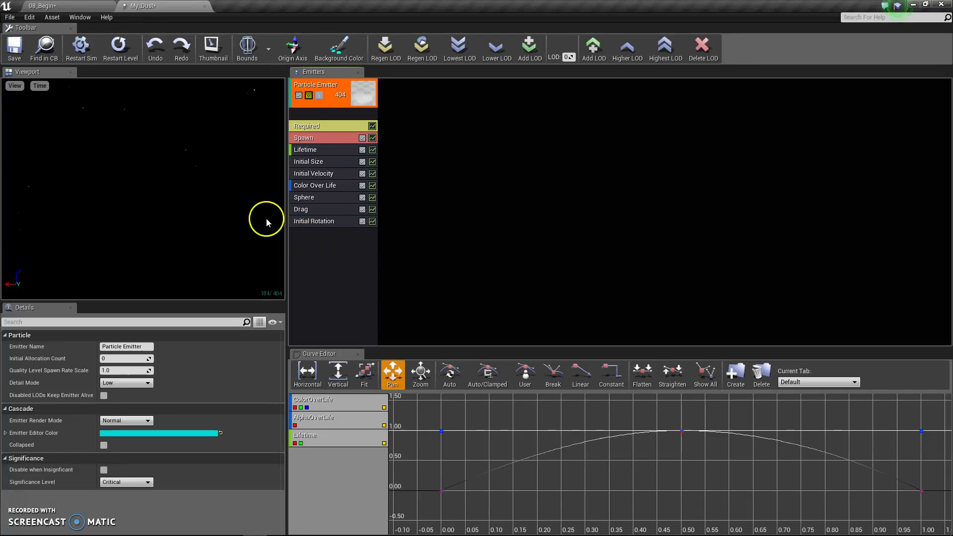
- Enlarge the dust with Initial Size Min 20, 20, 20 and Max 20, 20, 30
click(338, 163)
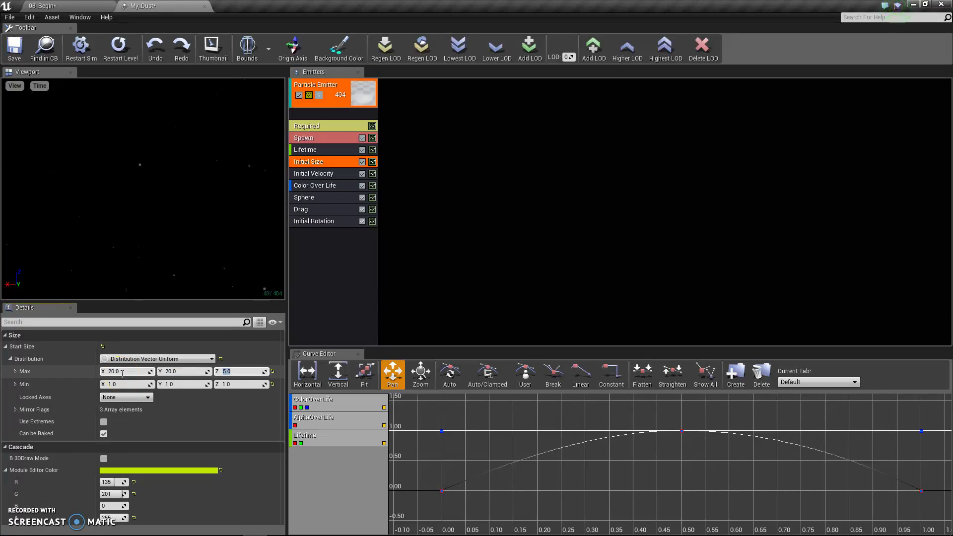
click(142, 382)
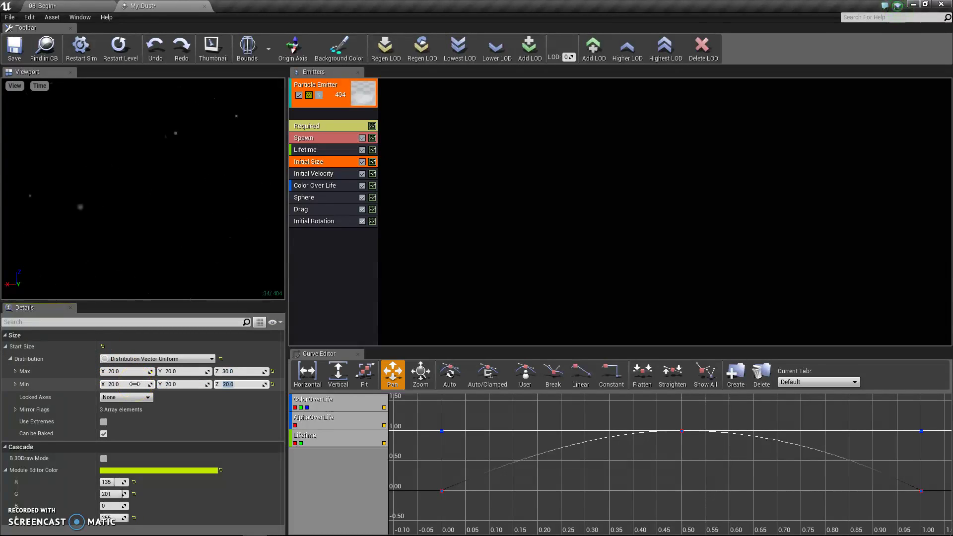
click(142, 197)
mouse_move(168, 176)
mouse_down()
mouse_move(174, 206)
mouse_move(119, 200)
mouse_move(34, 290)
mouse_move(199, 198)
mouse_move(381, 207)
mouse_move(234, 257)
mouse_move(201, 230)
mouse_move(170, 147)
mouse_move(179, 431)
mouse_up()
click(326, 282)
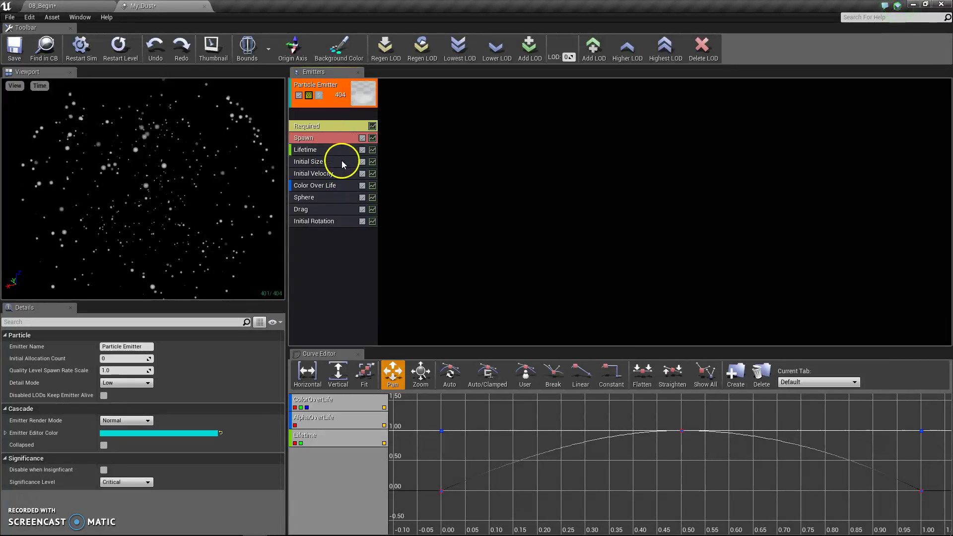
- Set Initial Velocity's Start Velocity Max Z to 100 after a brief try at -100
click(332, 181)
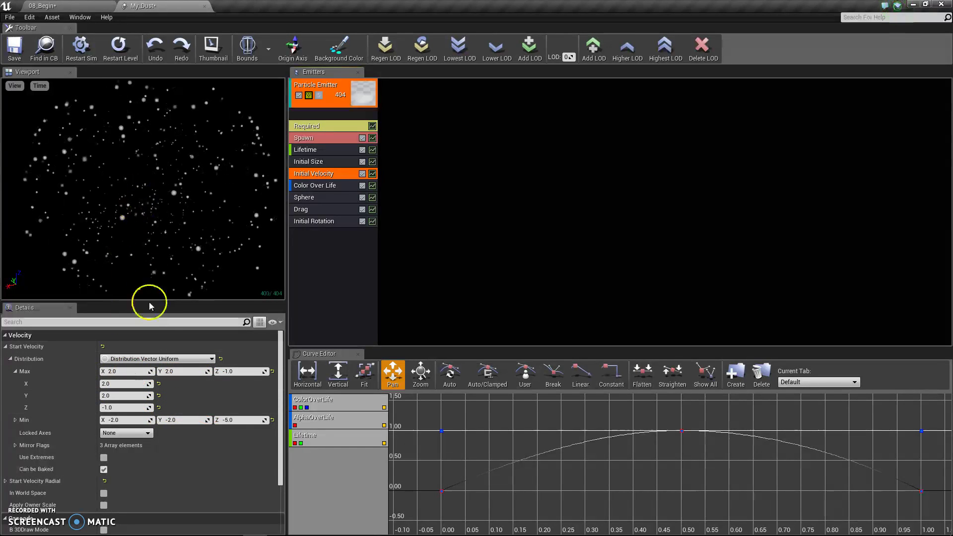
click(237, 372)
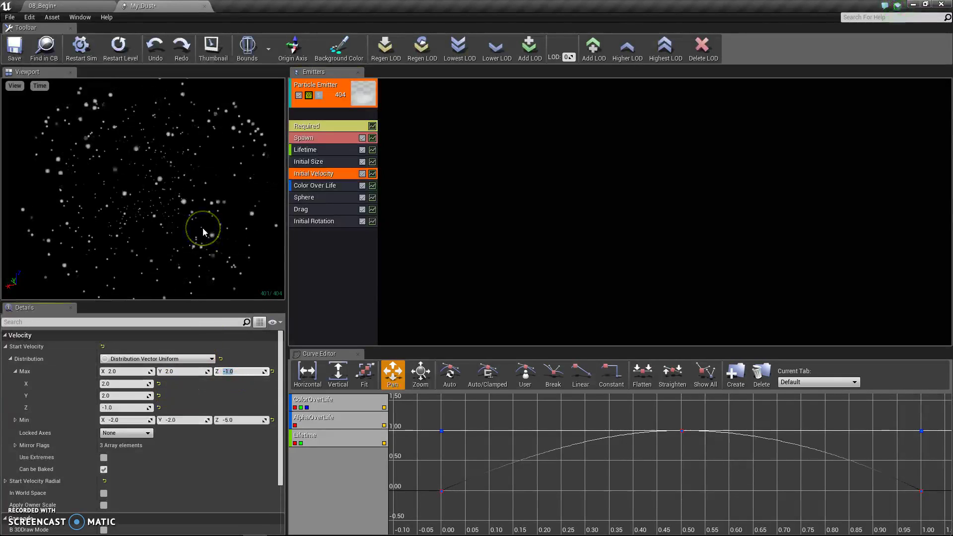
text(-100)
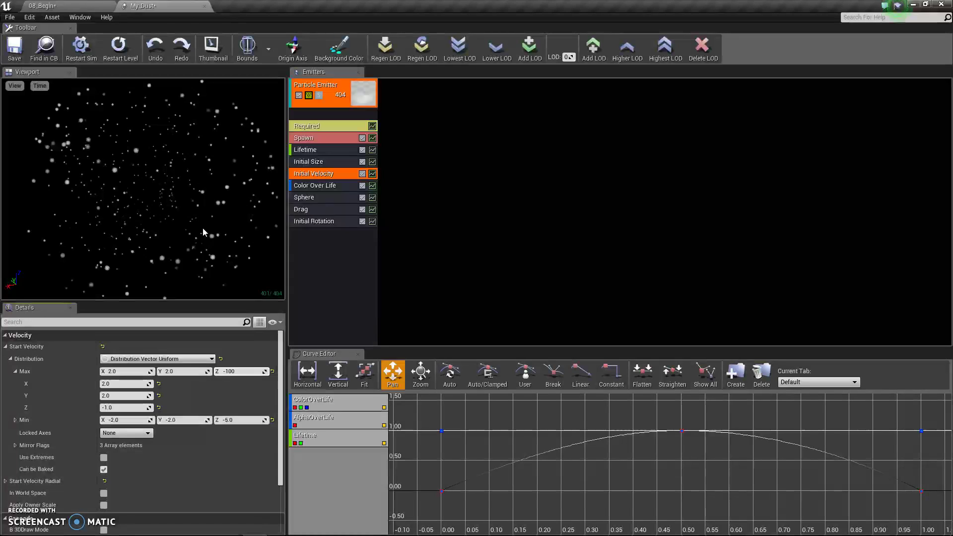
key(Return)
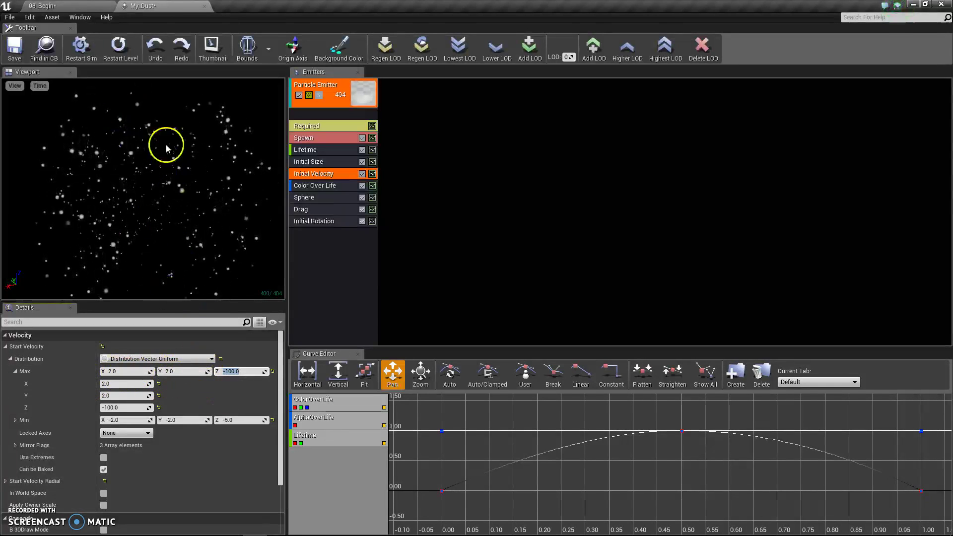
click(229, 420)
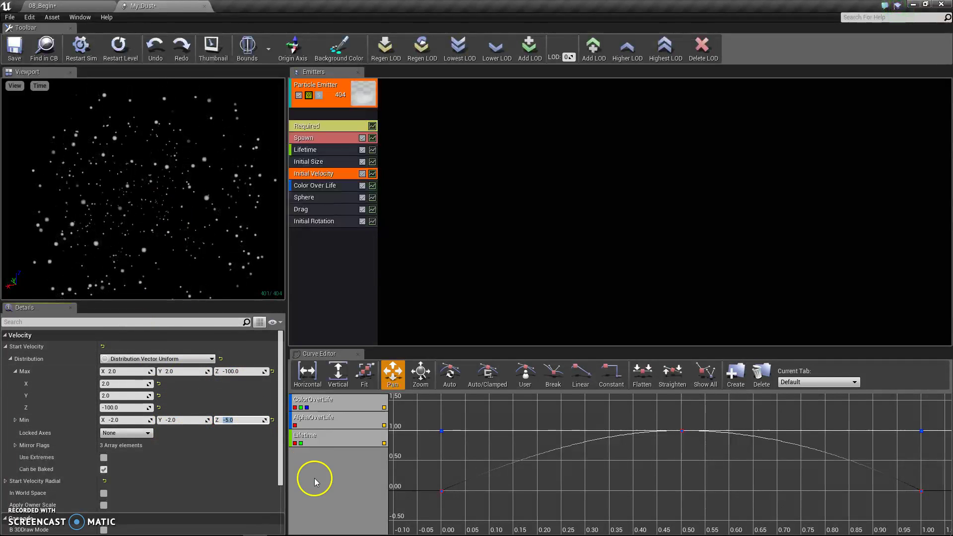
click(232, 372)
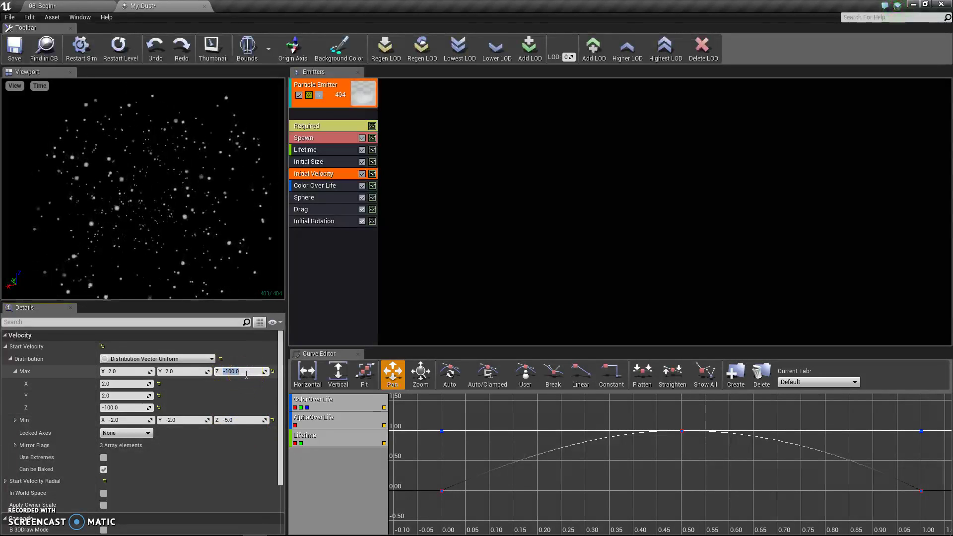
text(100)
key(Return)
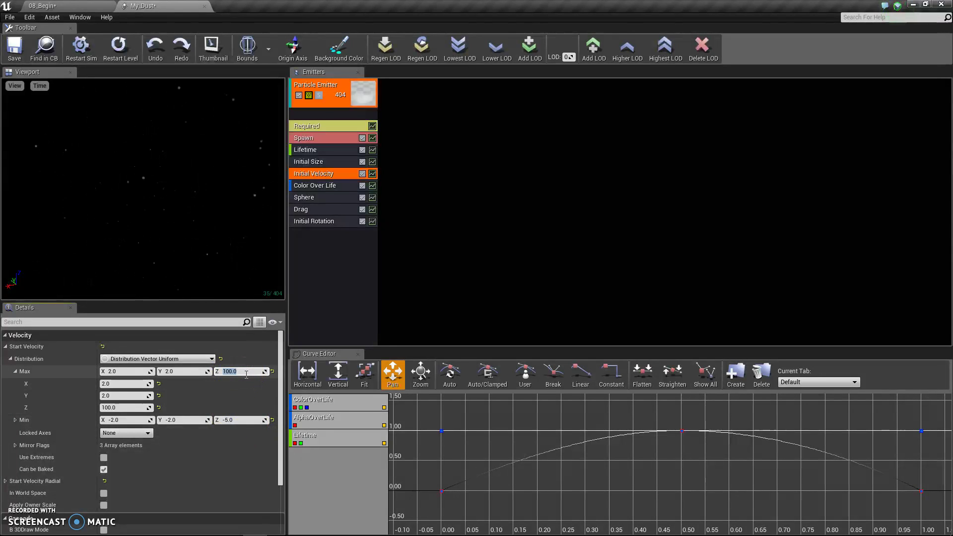
click(206, 180)
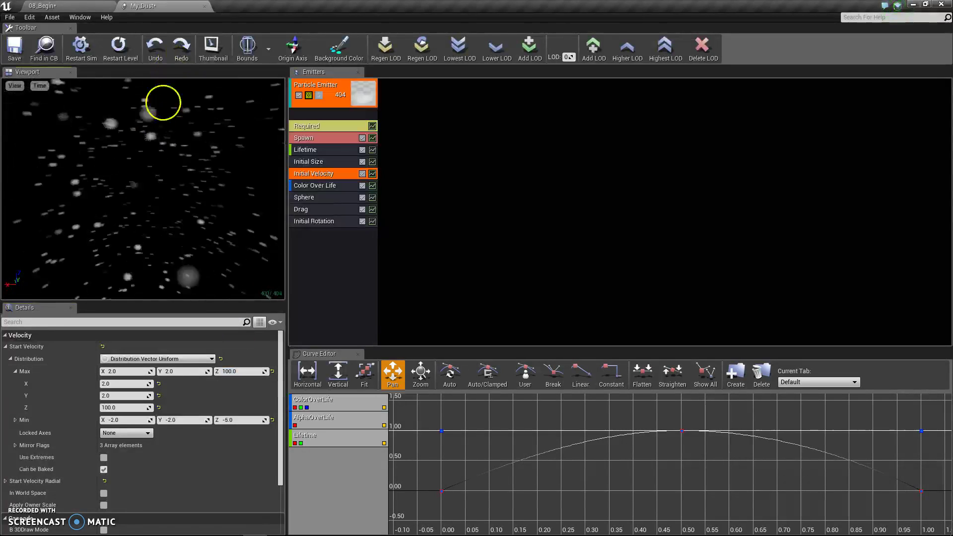
click(338, 281)
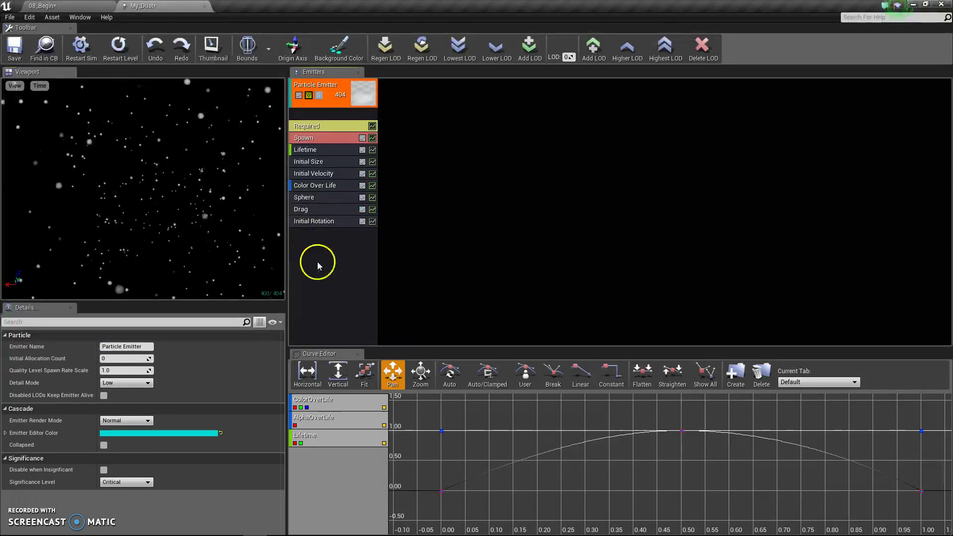
- Expand Color Over Life's Alpha Over Life curve points 0, 1 and 2
click(328, 187)
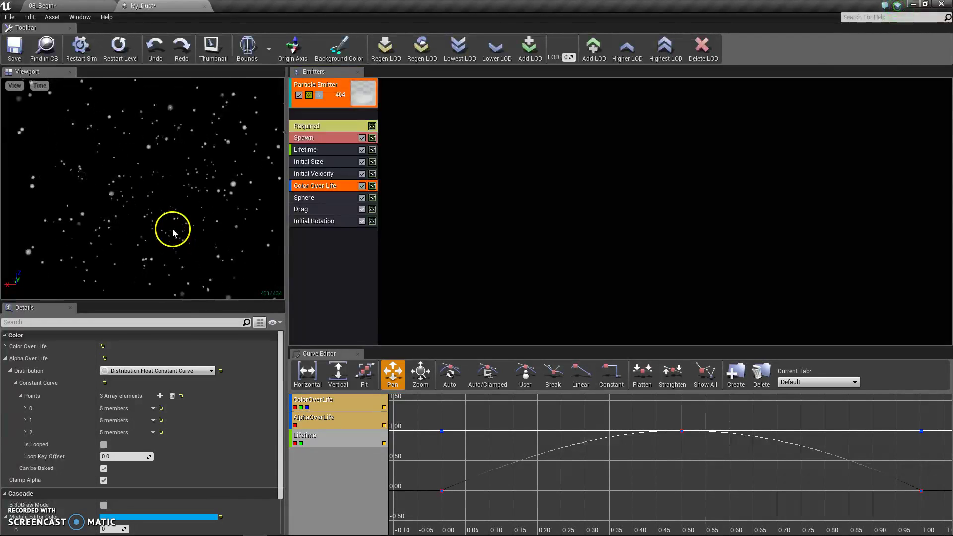
scroll(138, 437, down, 3)
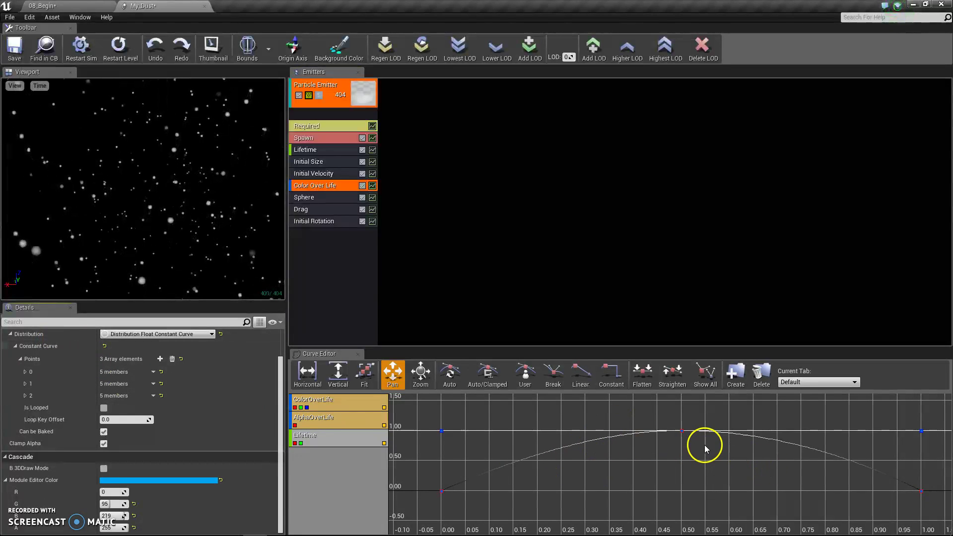
scroll(704, 445, down, 1)
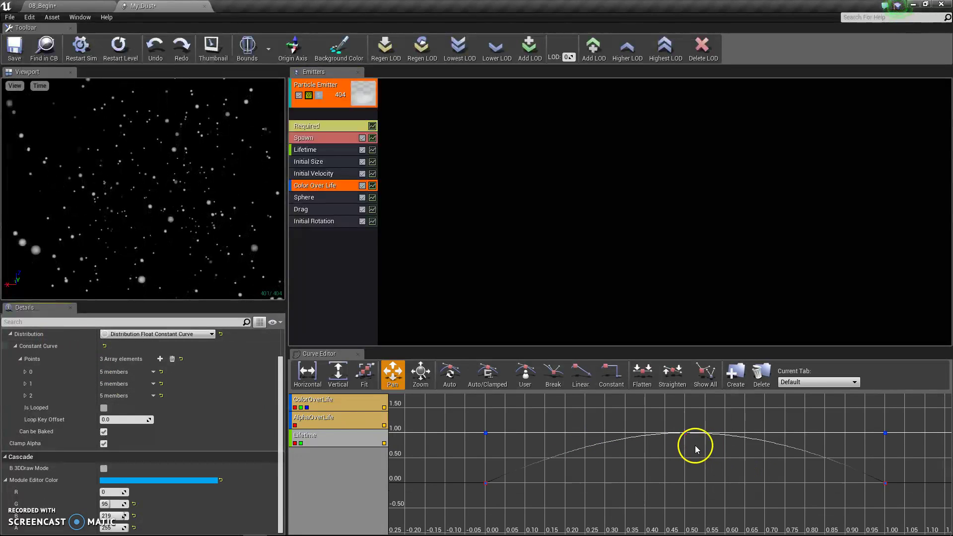
click(25, 371)
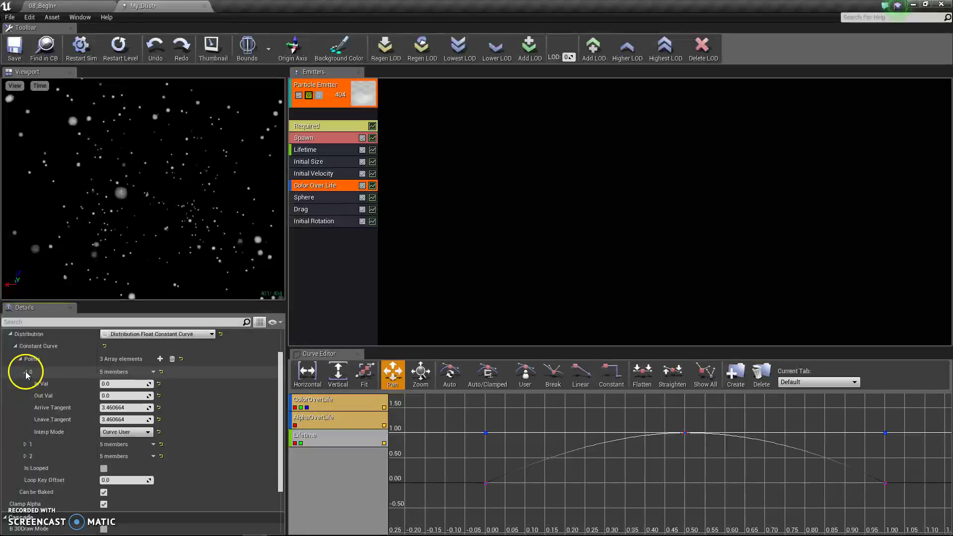
click(25, 444)
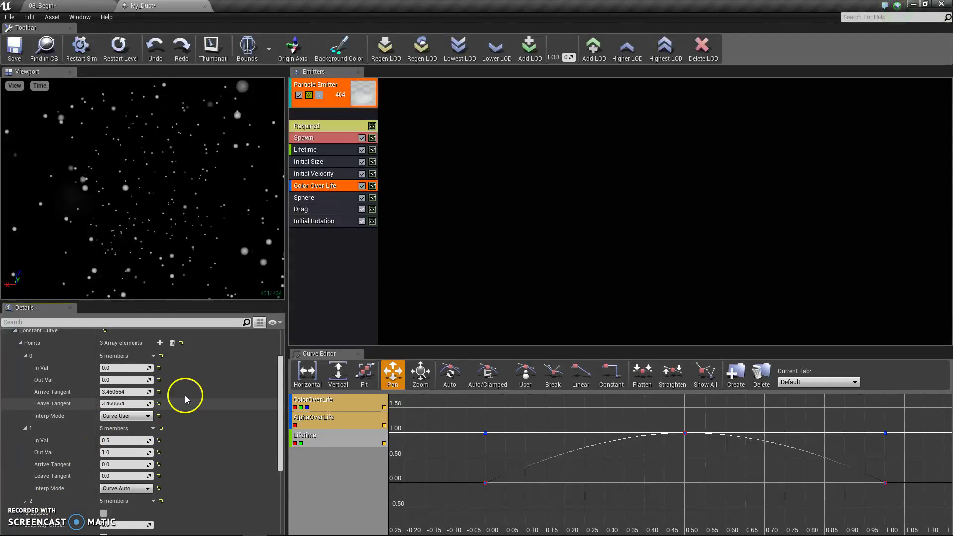
click(26, 502)
- Review the alpha curve values 0 → 1.0 → 0 and the end tangents 3.460664 and -3.978516
scroll(184, 432, down, 3)
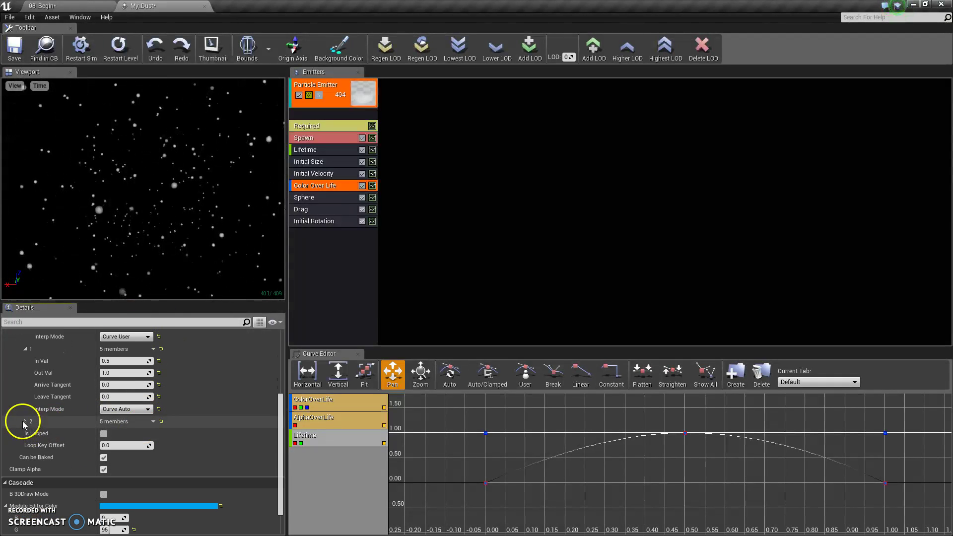
scroll(139, 382, down, 2)
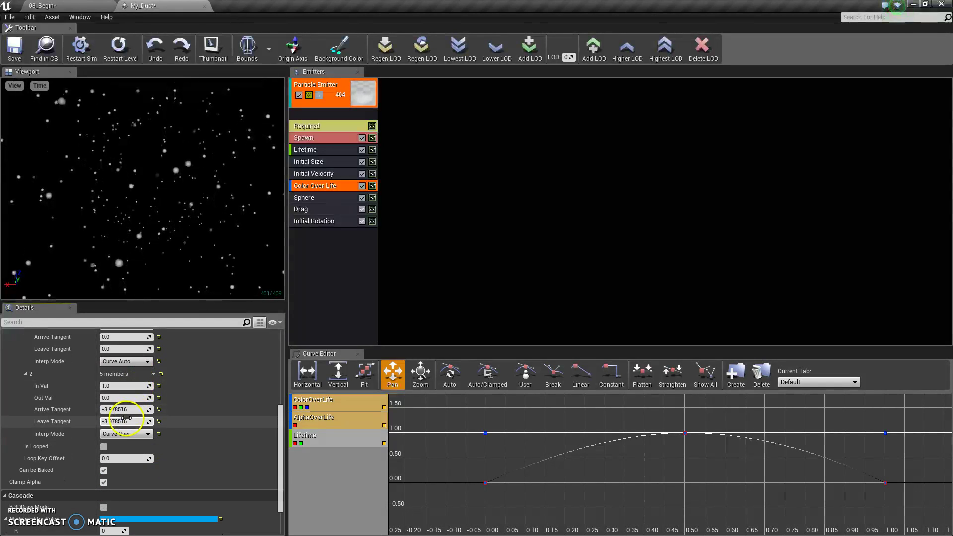
scroll(128, 415, up, 2)
scroll(126, 418, up, 2)
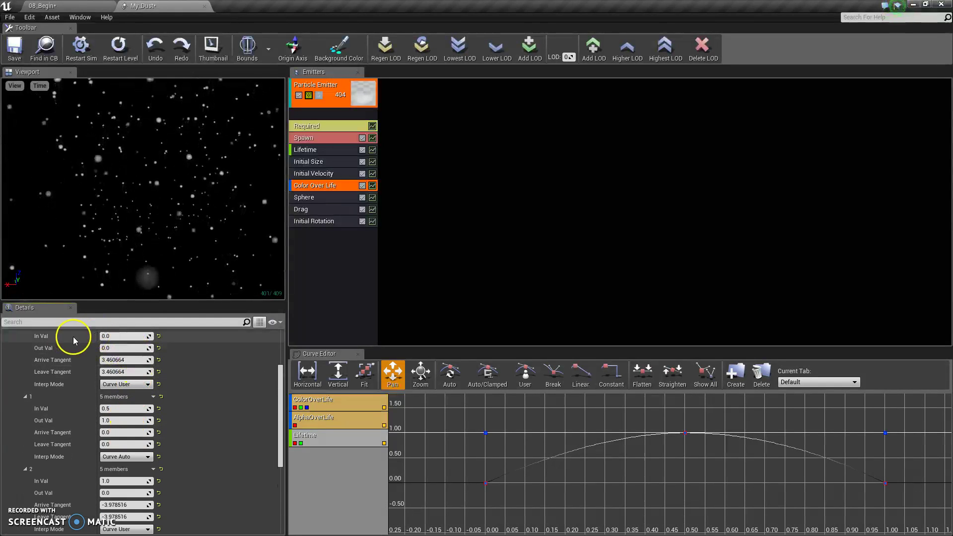
scroll(138, 377, down, 1)
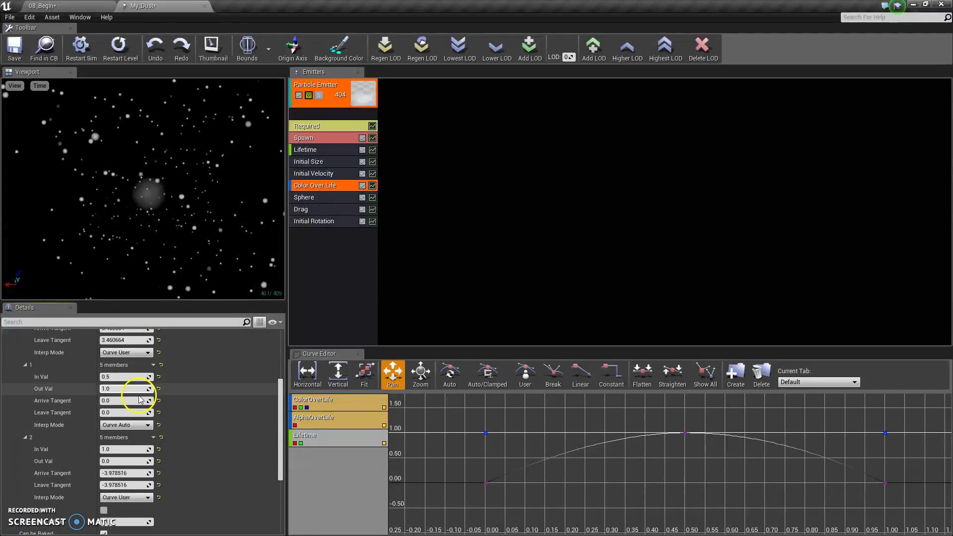
scroll(149, 410, down, 1)
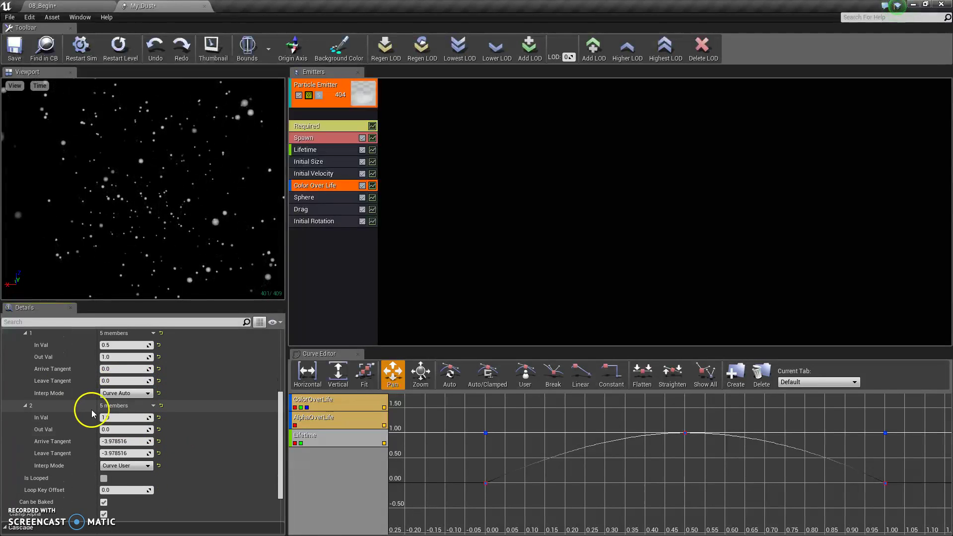
scroll(187, 407, up, 2)
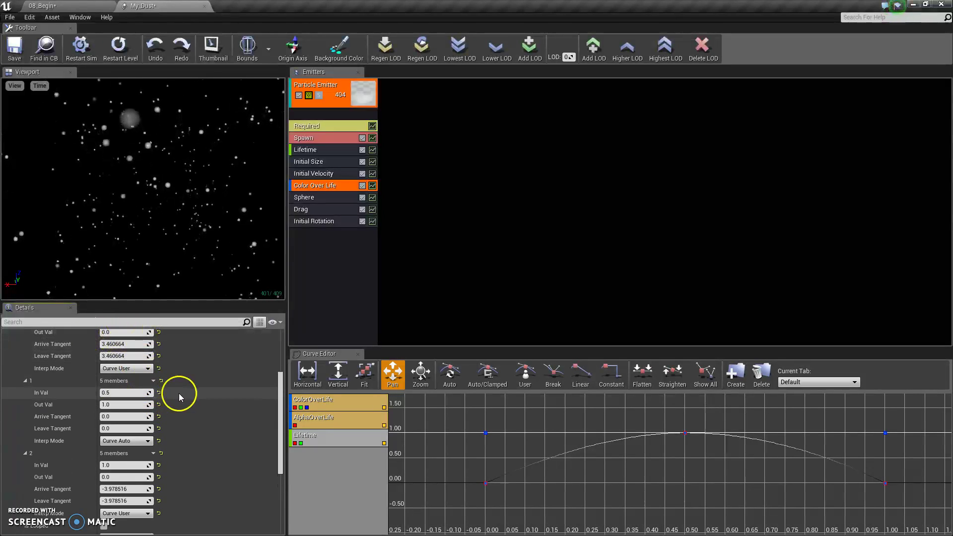
scroll(181, 389, down, 3)
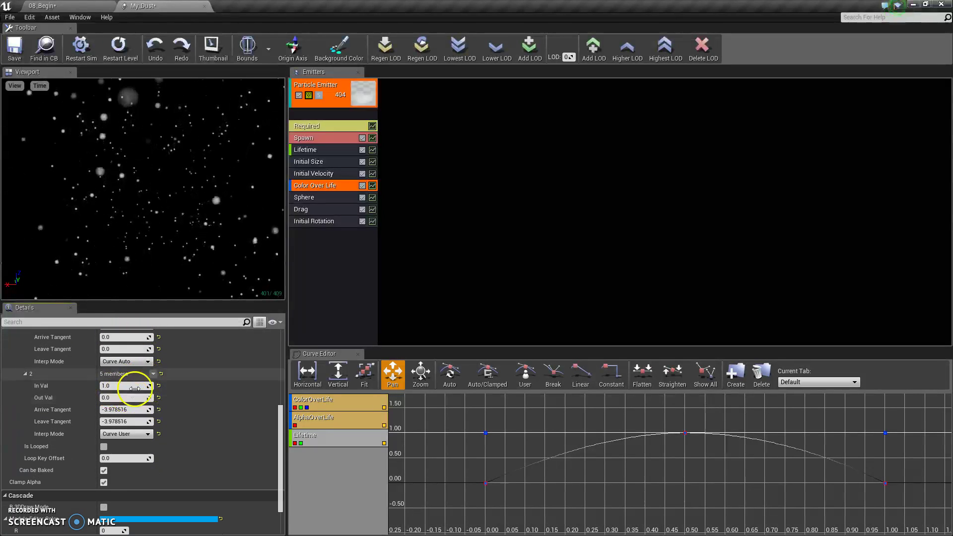
scroll(169, 393, up, 1)
scroll(188, 392, up, 4)
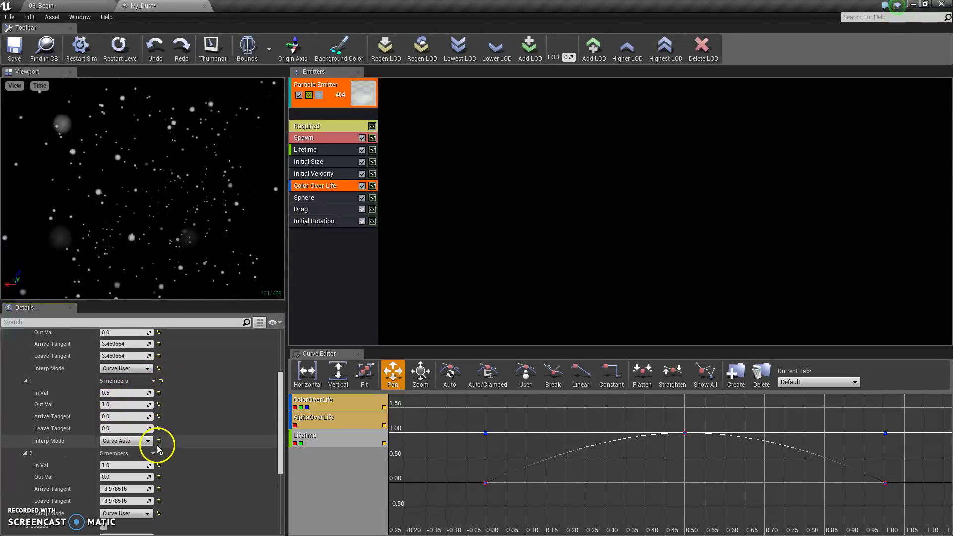
scroll(157, 447, down, 1)
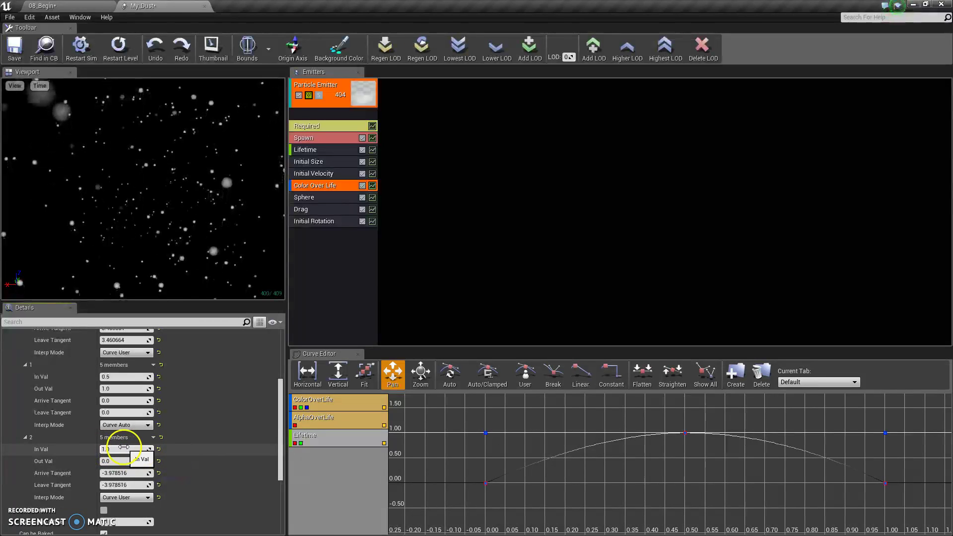
scroll(134, 436, up, 2)
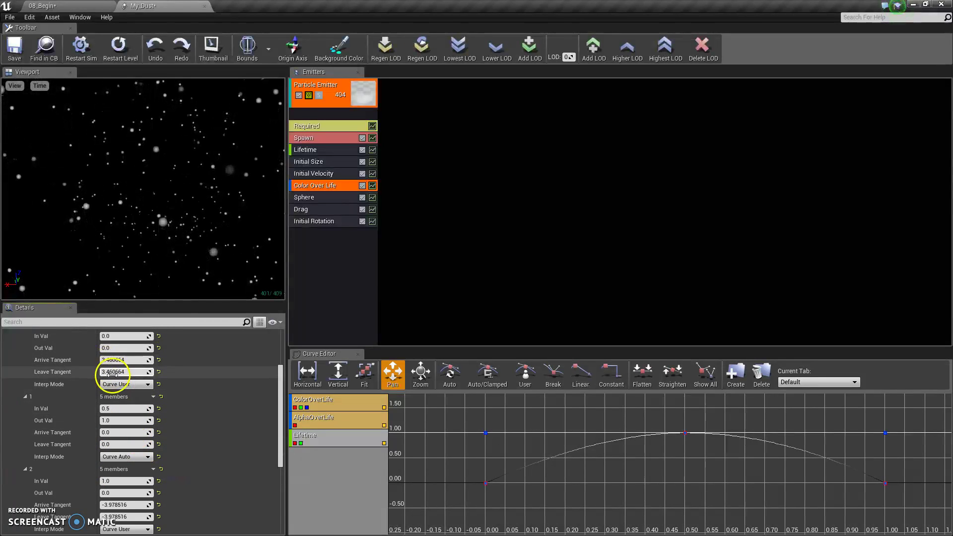
scroll(119, 381, up, 2)
scroll(144, 397, down, 10)
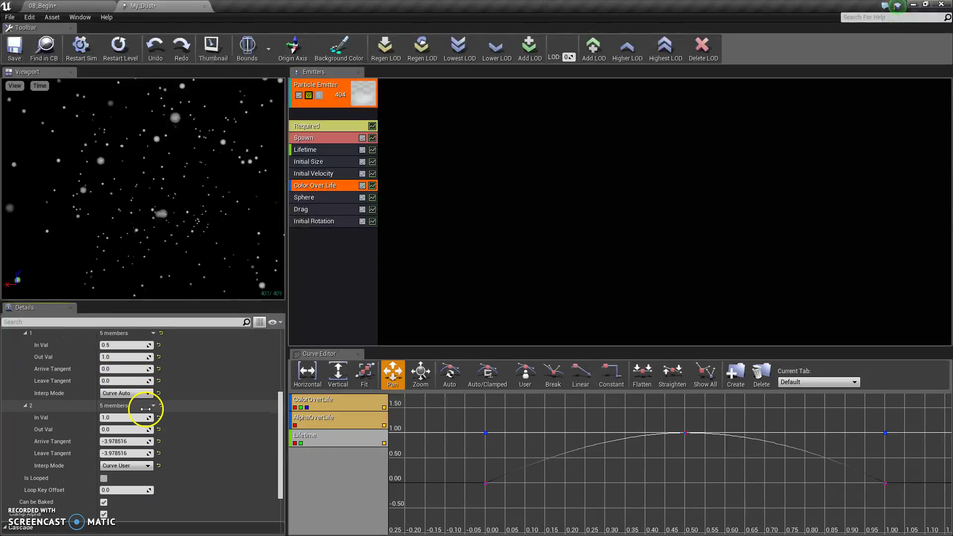
scroll(174, 377, up, 10)
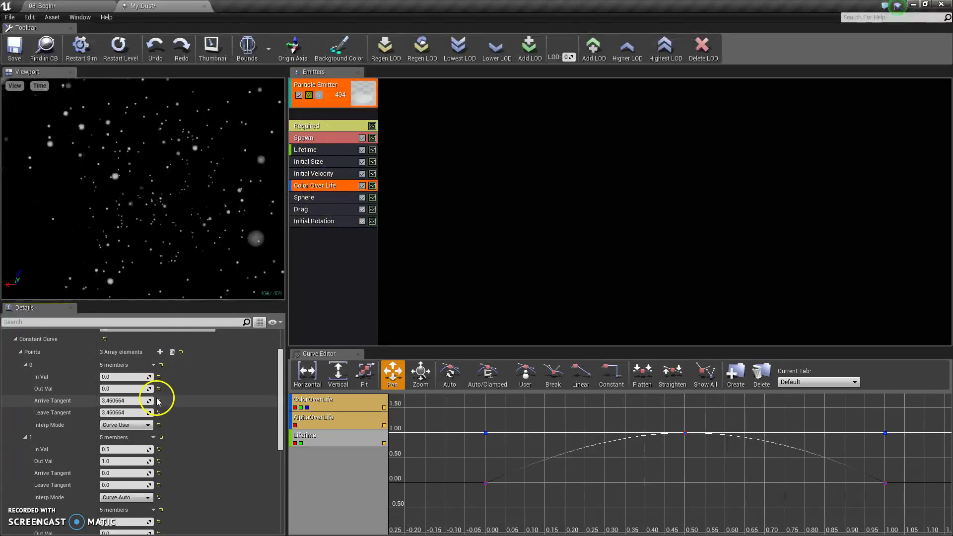
- Check the AlphaOverLife points, with the last at In Val 1.0, Out Val 0.0, and preview the fading dust
click(15, 339)
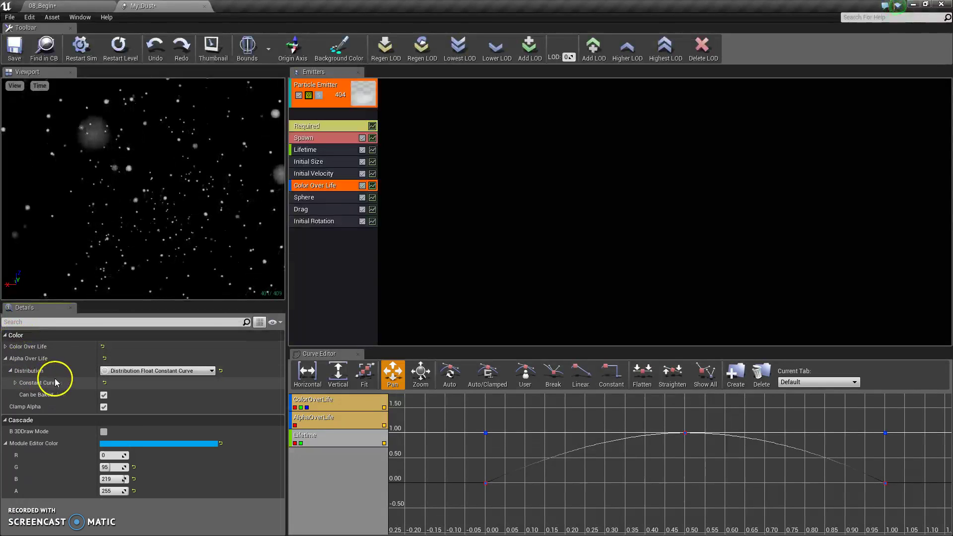
click(5, 359)
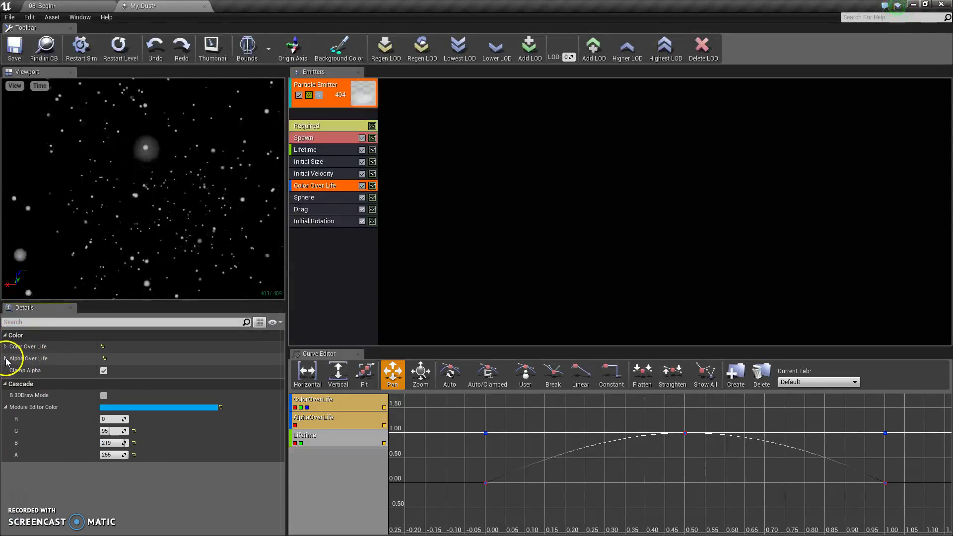
click(6, 359)
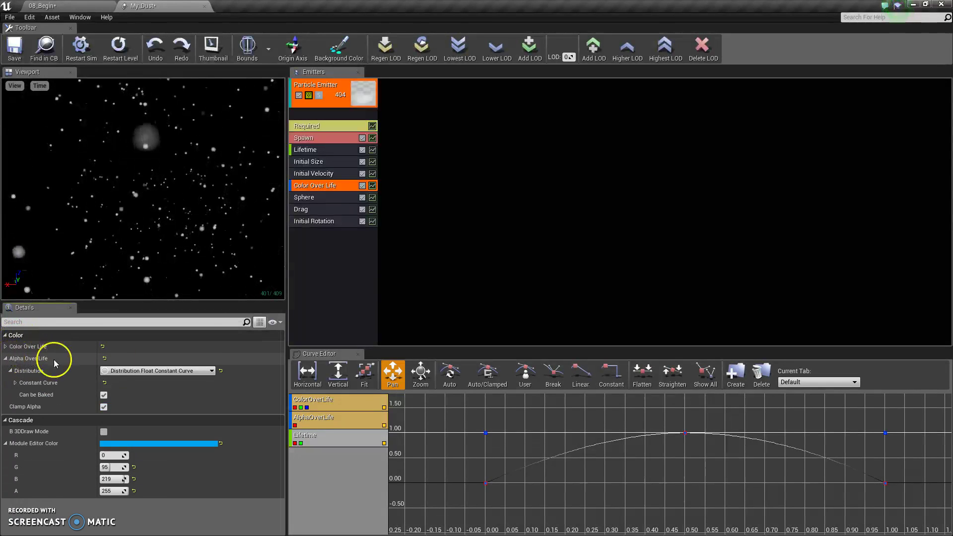
click(10, 371)
scroll(138, 422, down, 1)
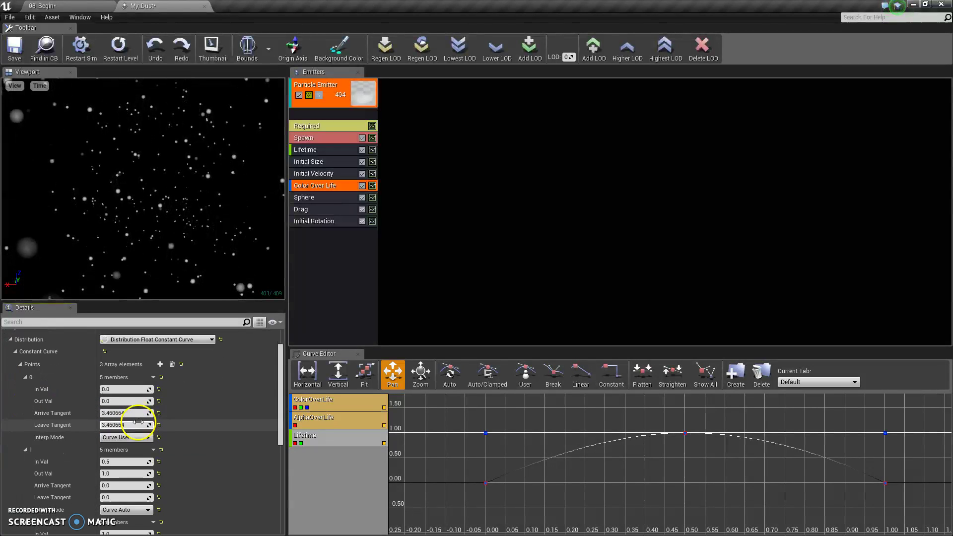
scroll(138, 422, down, 4)
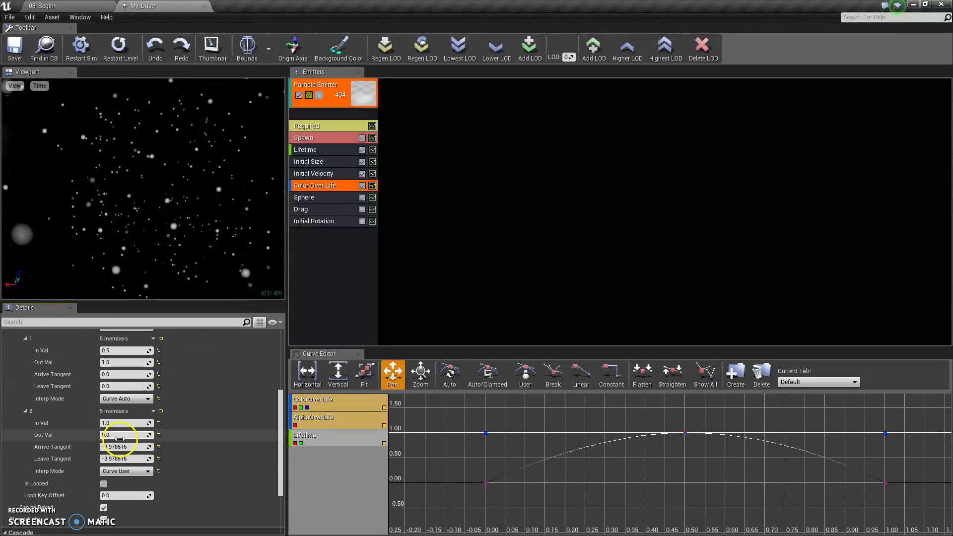
scroll(118, 428, up, 1)
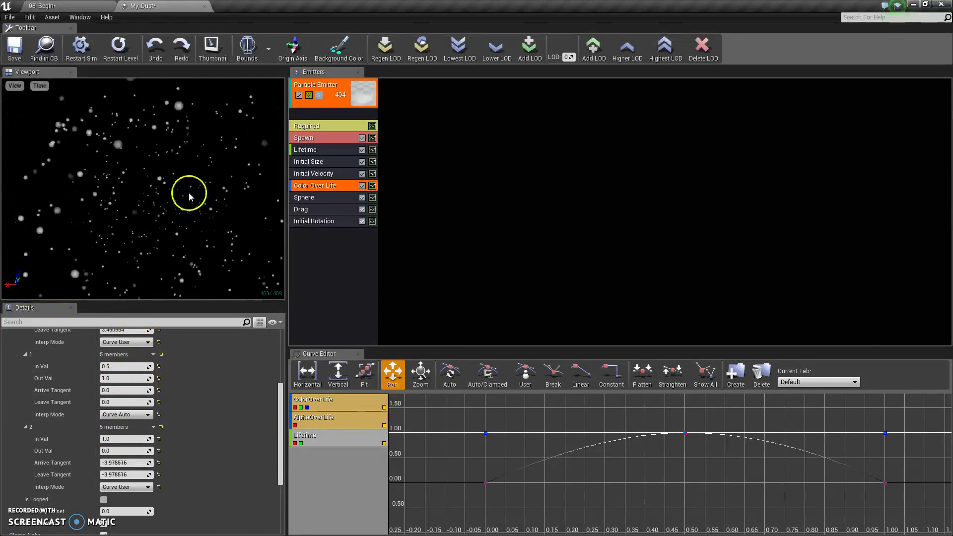
mouse_move(190, 196)
mouse_down()
mouse_move(194, 224)
mouse_move(241, 232)
mouse_up()
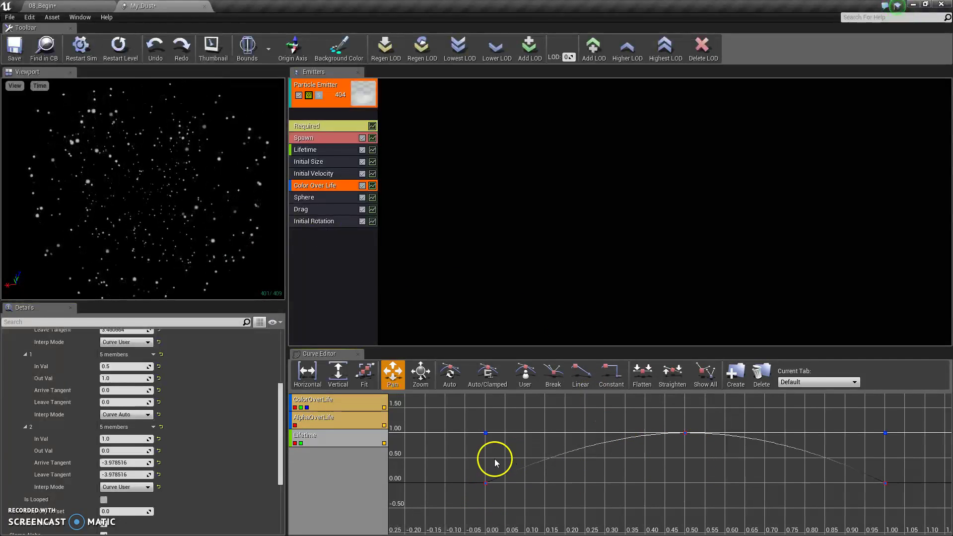
- Steepen the alpha curve's start tangent and move the middle key to about 0.51, 0.82
click(484, 481)
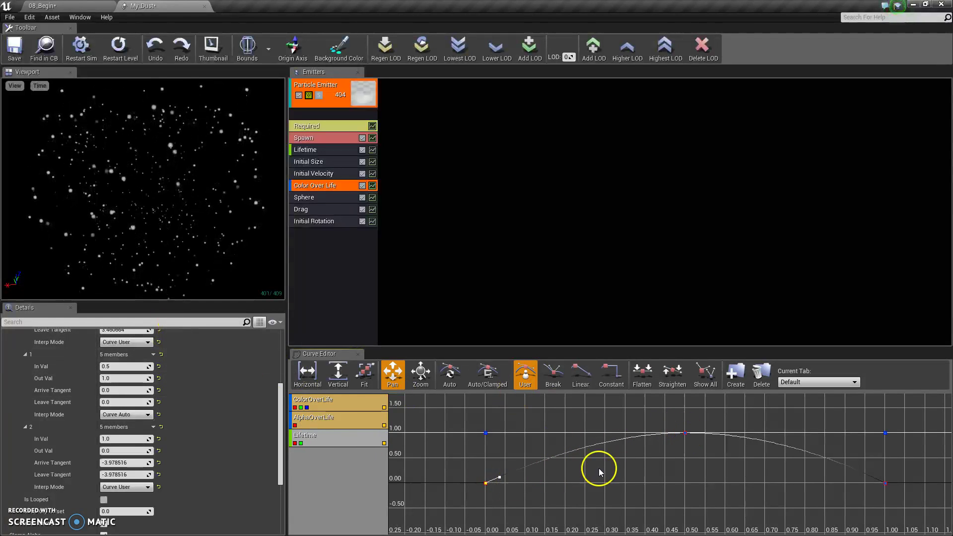
drag(501, 478, 493, 464)
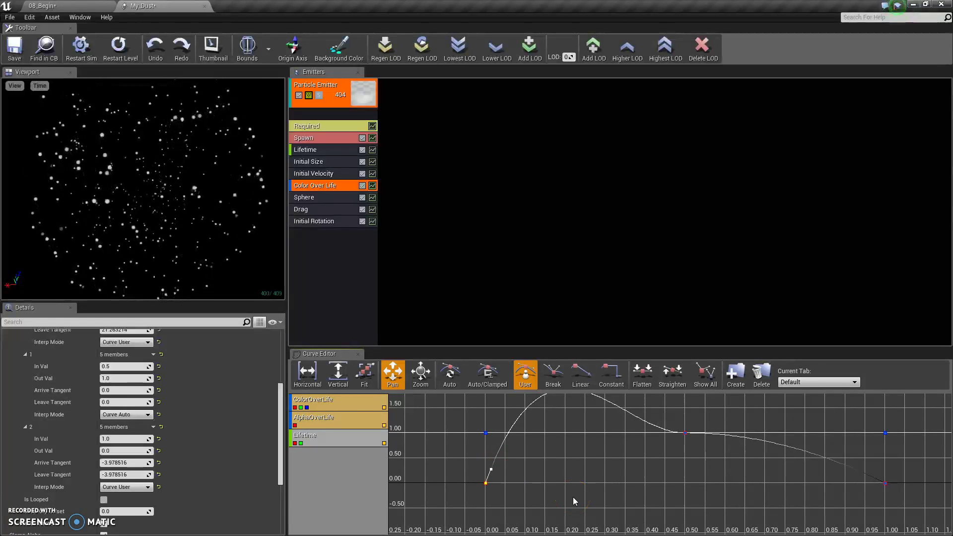
drag(685, 434, 702, 425)
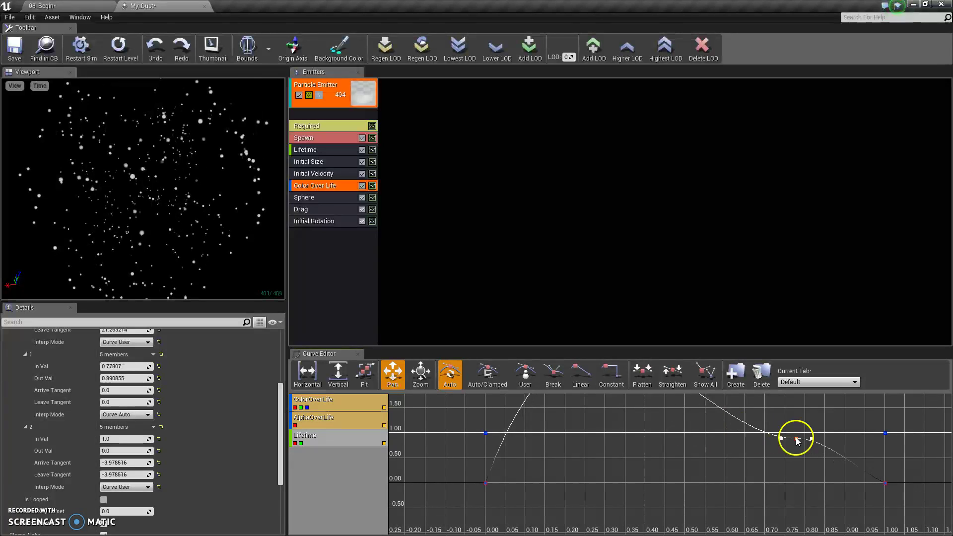
drag(827, 441, 699, 441)
click(690, 499)
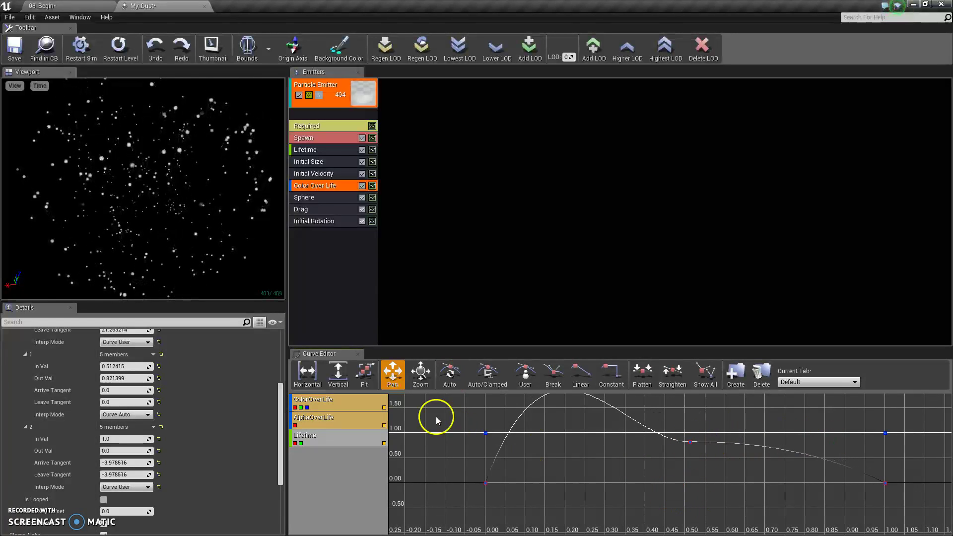
click(318, 198)
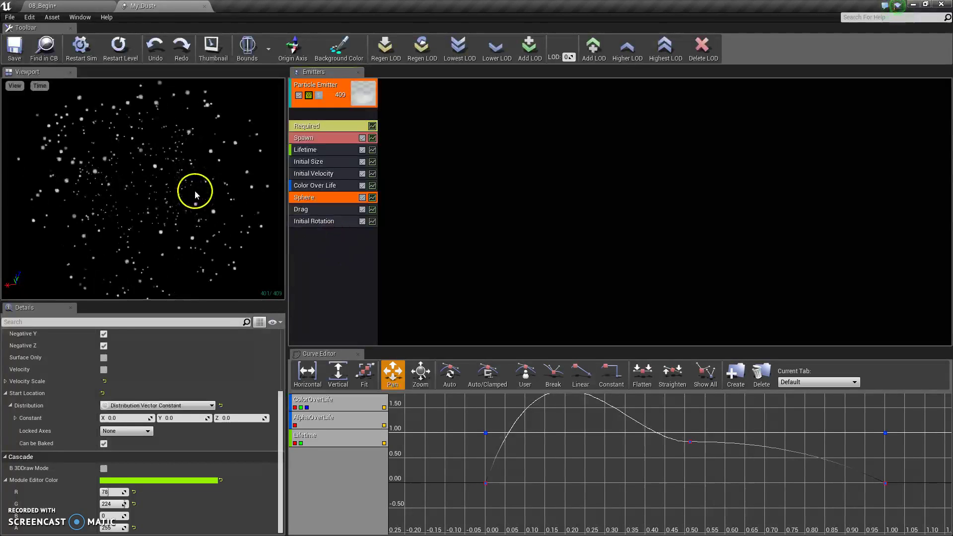
- Add a Cylinder location module to the My_Dust emitter
drag(194, 191, 155, 161)
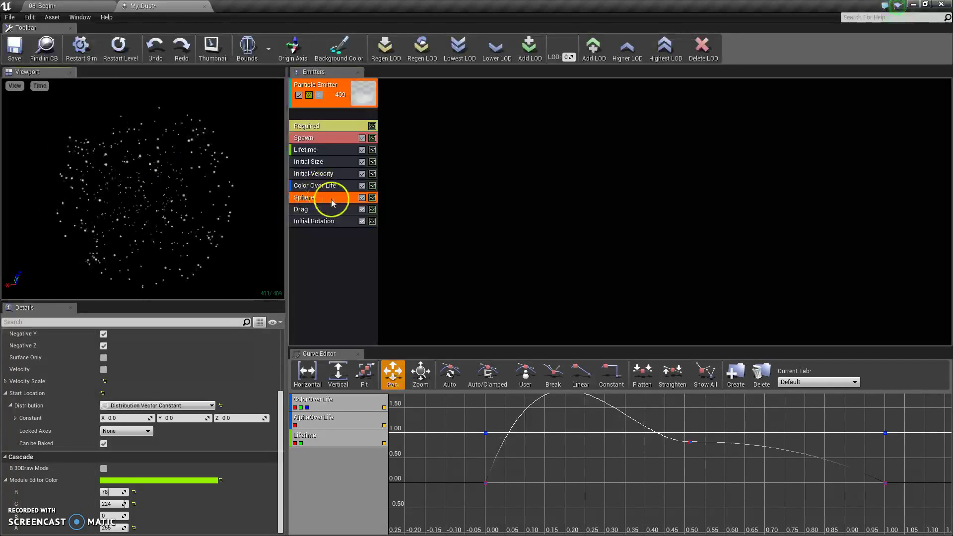
right_click(332, 270)
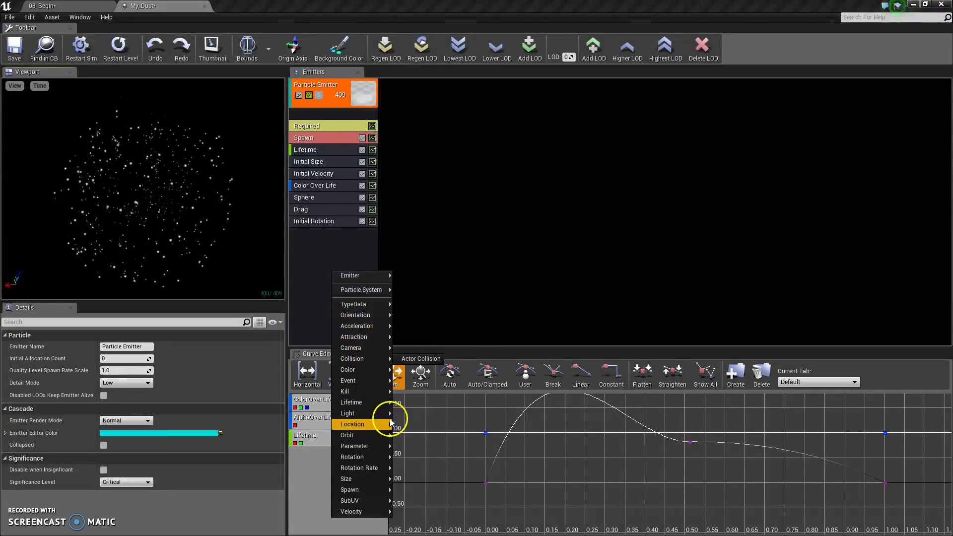
mouse_move(376, 478)
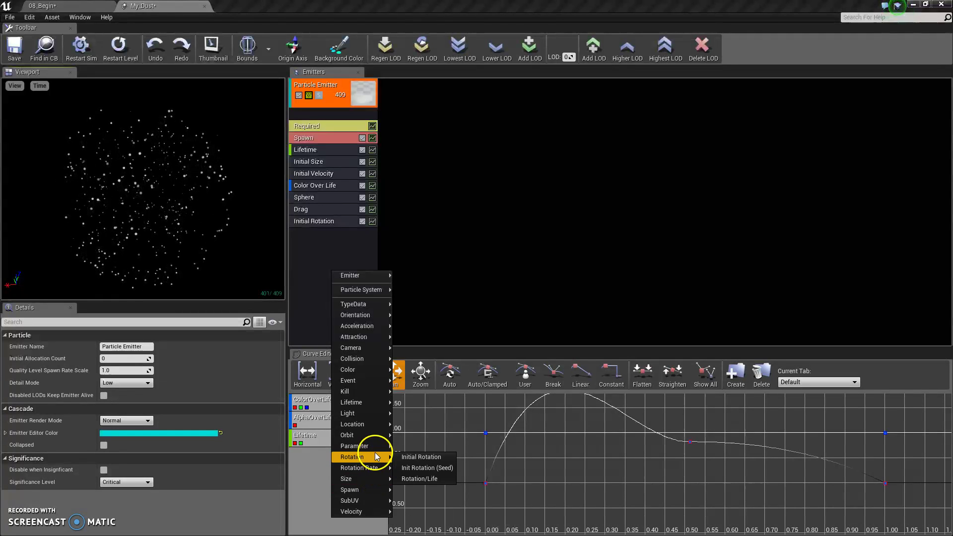
mouse_move(371, 426)
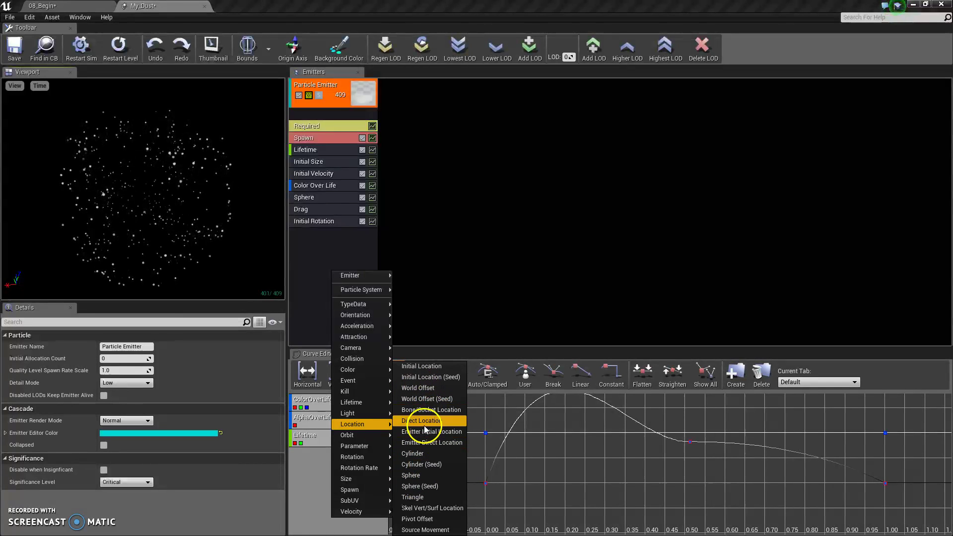
click(417, 459)
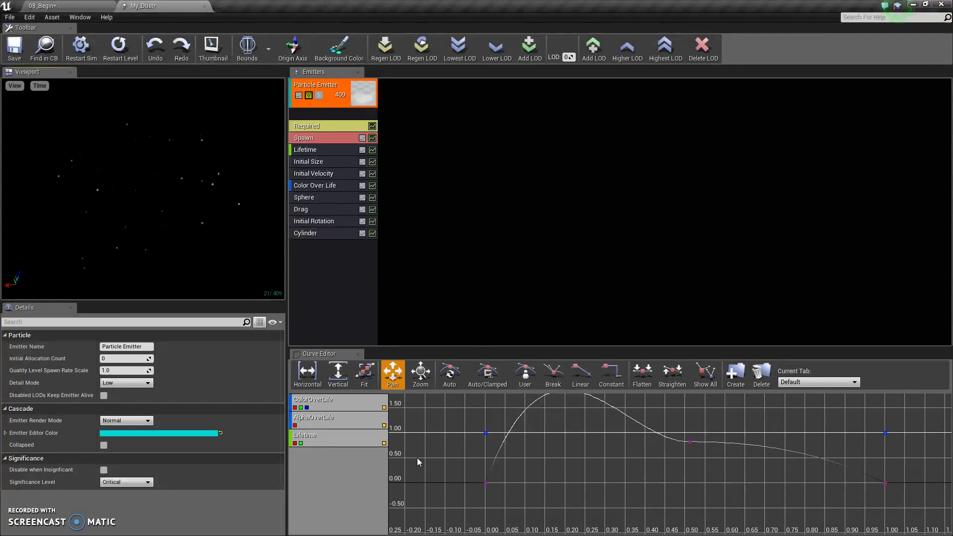
- Delete the Sphere location module, leaving the dust in a compact cluster
click(312, 197)
right_click(314, 199)
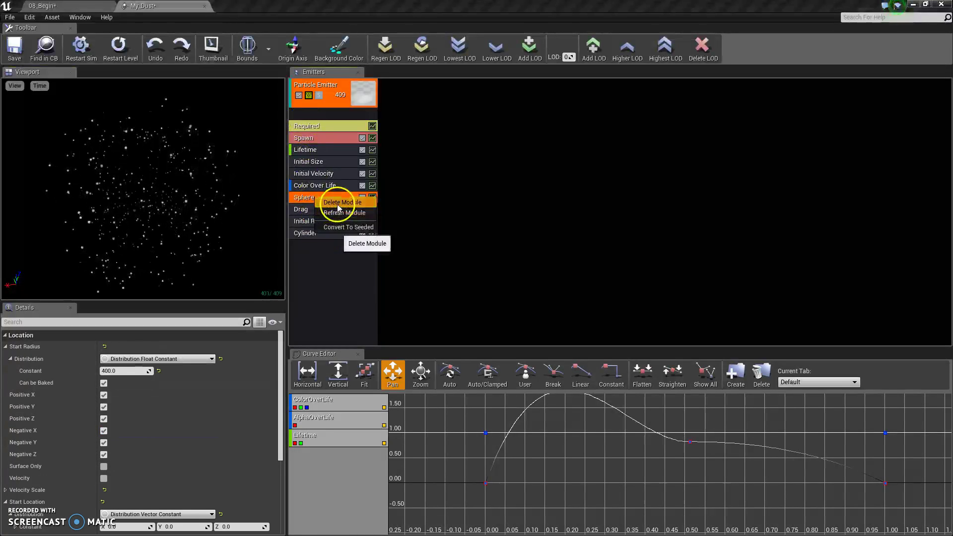
click(338, 204)
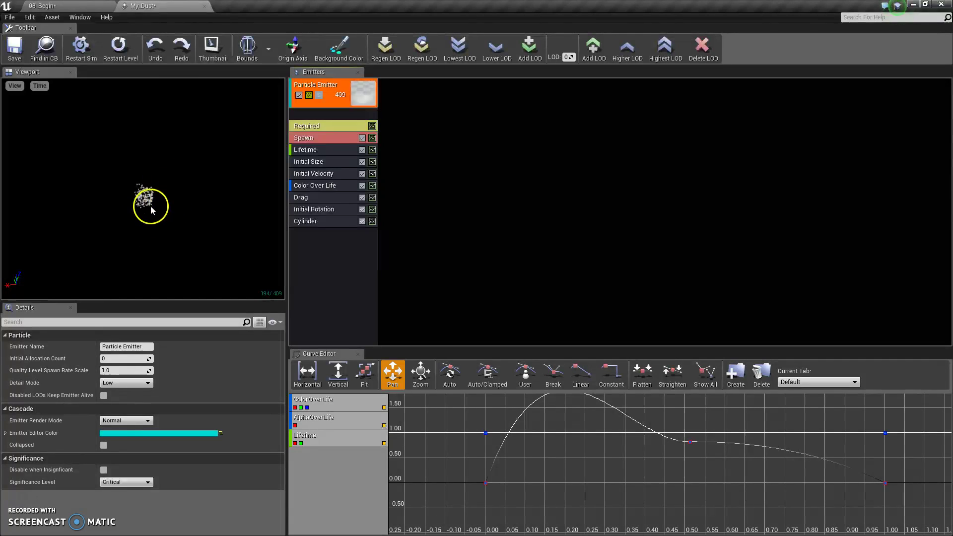
mouse_move(162, 206)
mouse_down()
mouse_move(134, 213)
mouse_move(168, 219)
mouse_up()
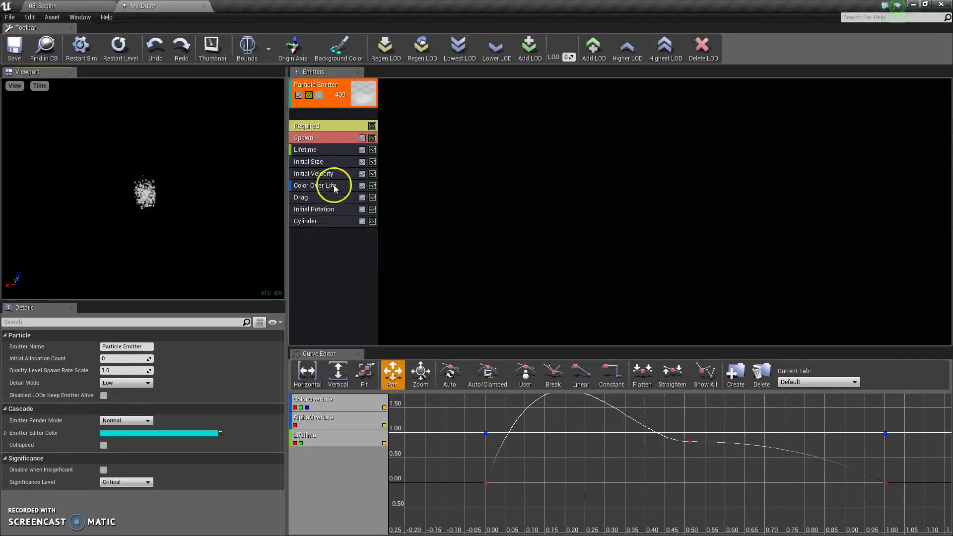
- Review the Drag, Lifetime and Spawn module settings
click(323, 198)
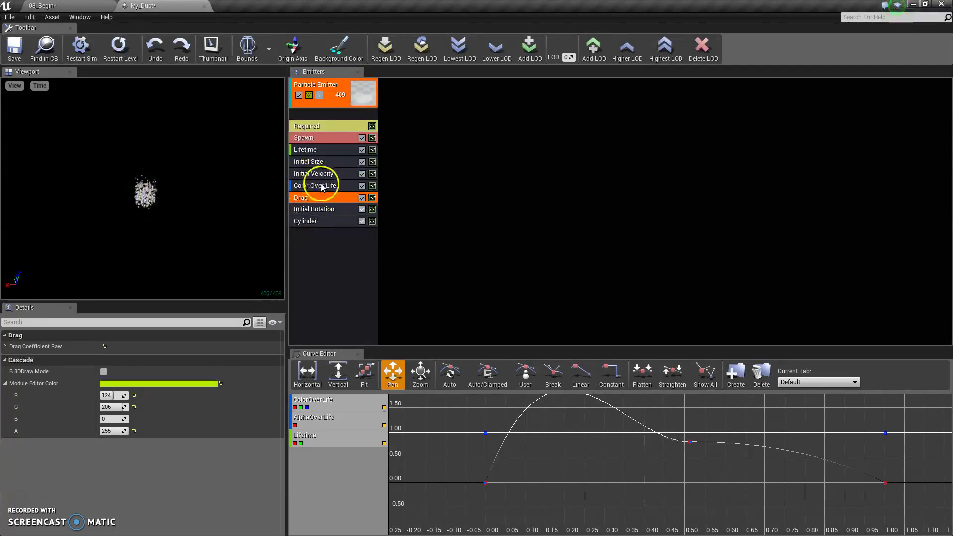
click(328, 148)
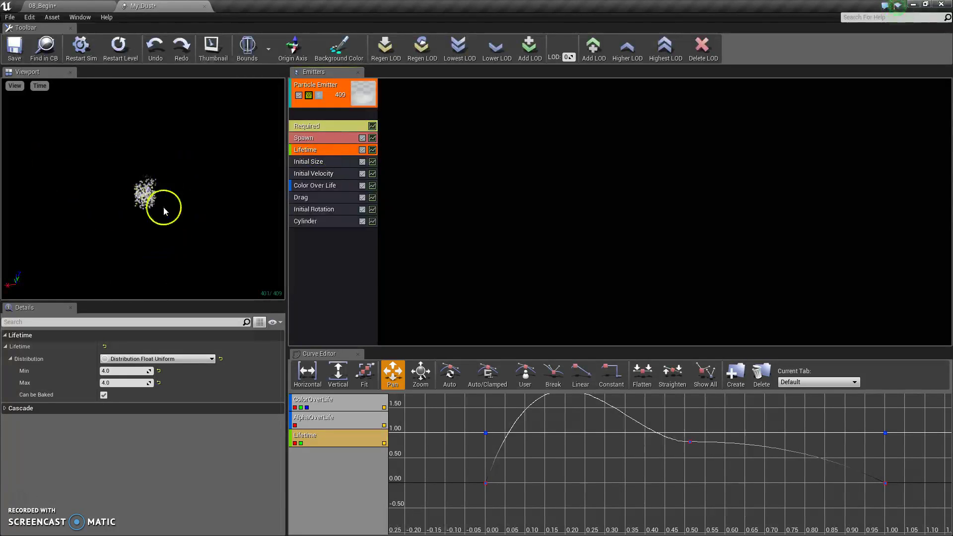
click(335, 141)
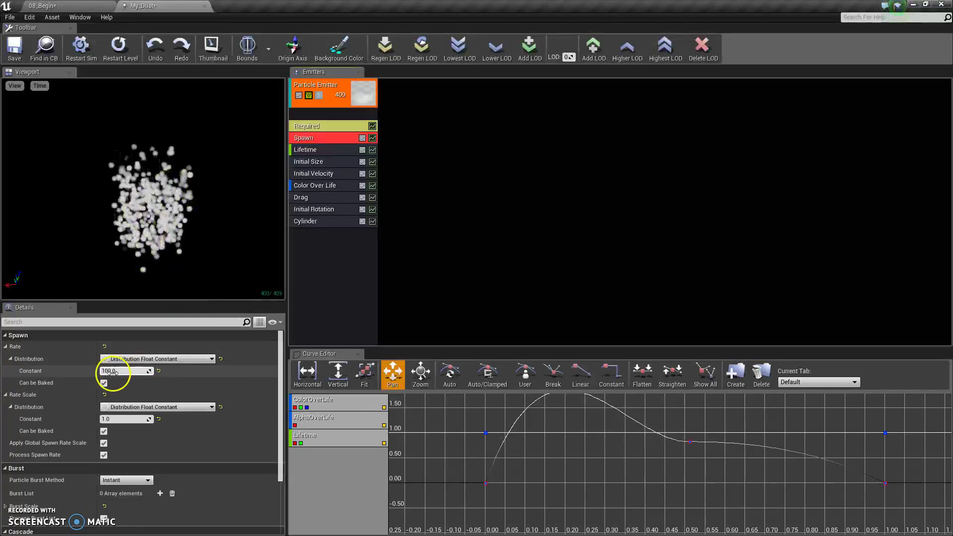
- Lower the Spawn Rate constant from 100 to about 39.06 and collapse Rate Scale
drag(119, 371, 89, 375)
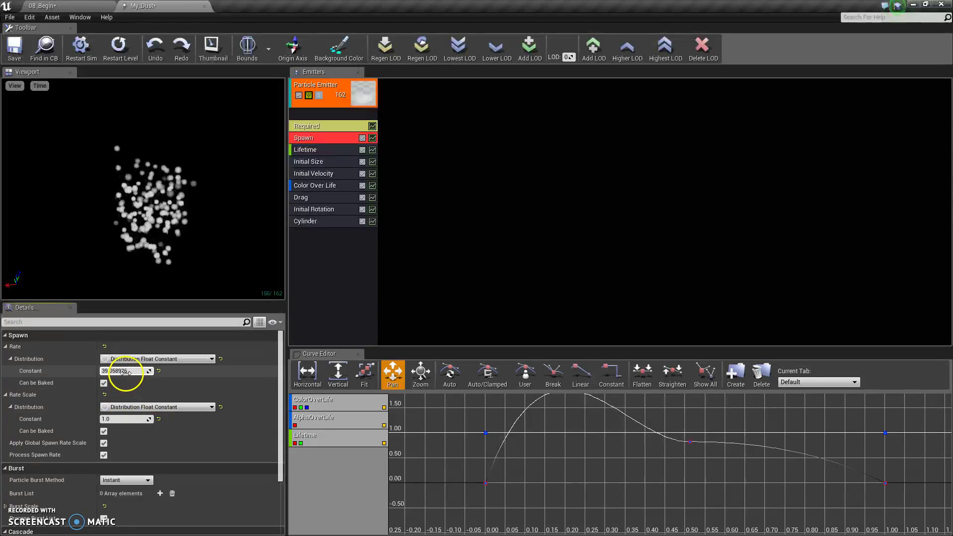
scroll(207, 352, down, 2)
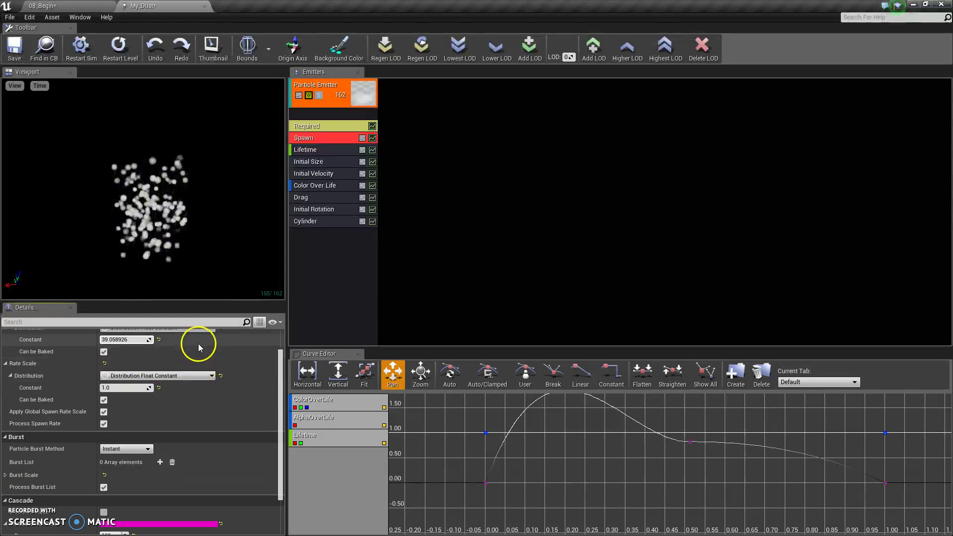
click(16, 364)
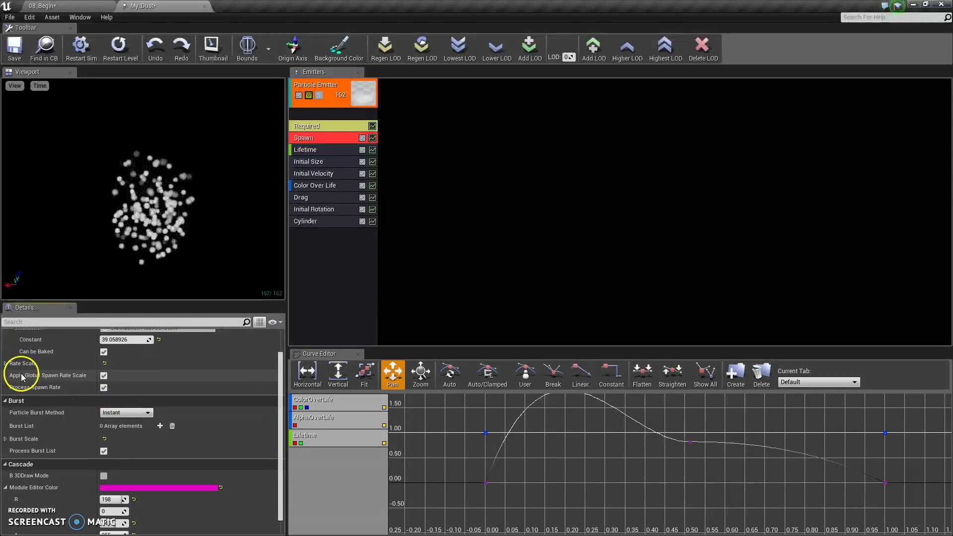
scroll(139, 377, down, 1)
scroll(164, 392, up, 2)
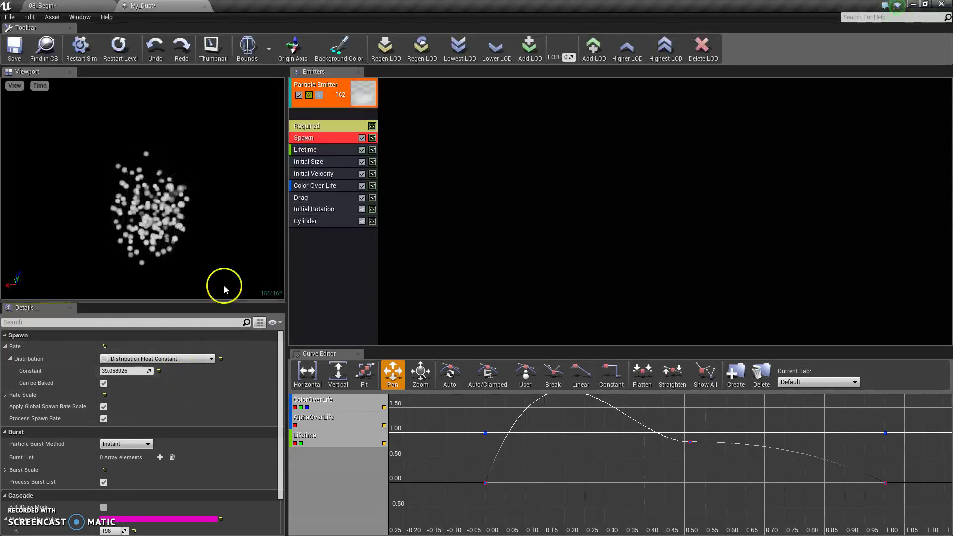
- Review the Required module's M_Dust material, then view the PS_Dust cloud in the 08_Begin level
click(332, 249)
click(340, 125)
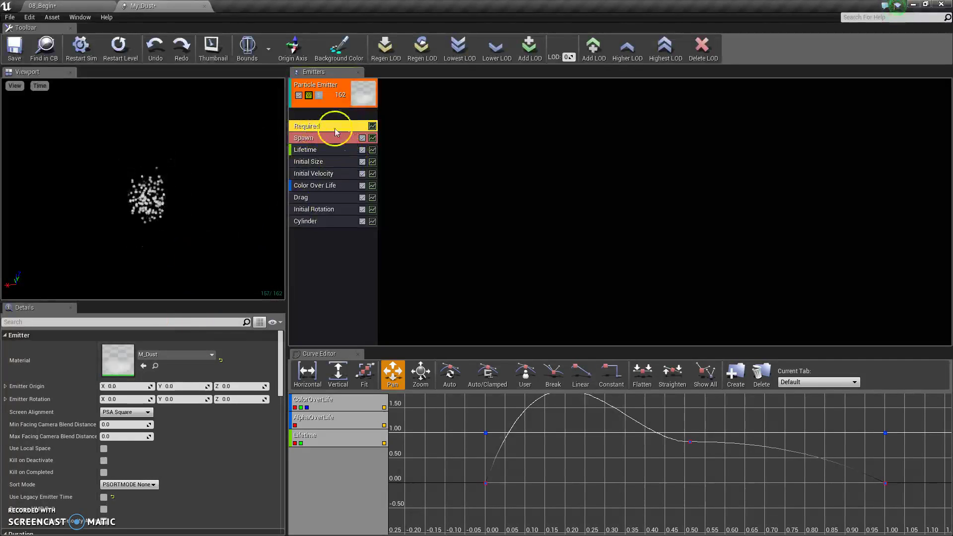
right_drag(195, 200, 189, 238)
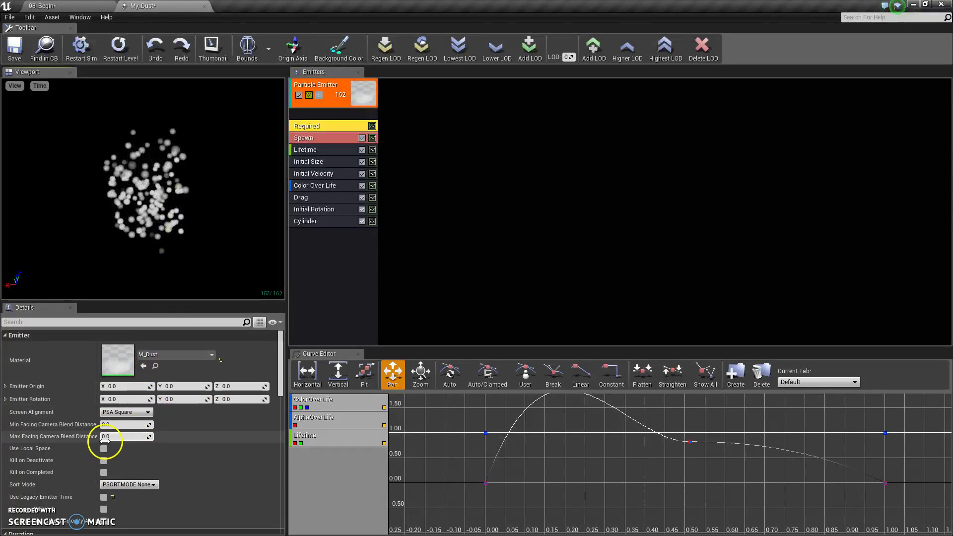
scroll(177, 413, down, 5)
scroll(166, 404, down, 10)
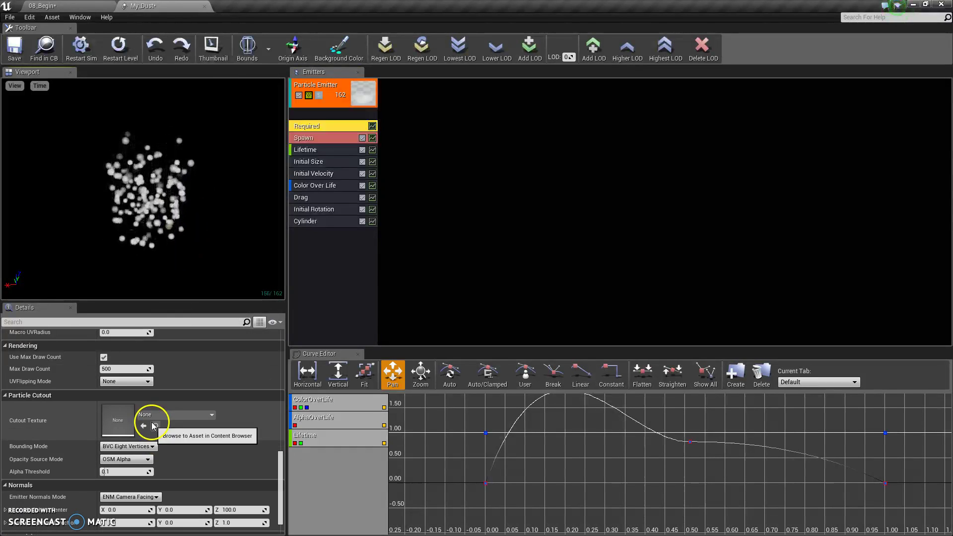
scroll(149, 436, up, 15)
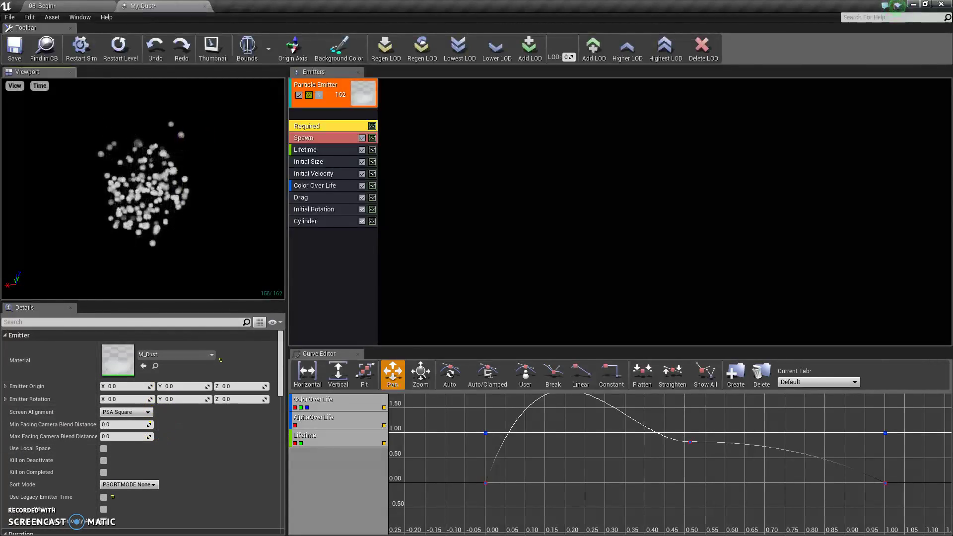
click(70, 6)
drag(456, 293, 517, 262)
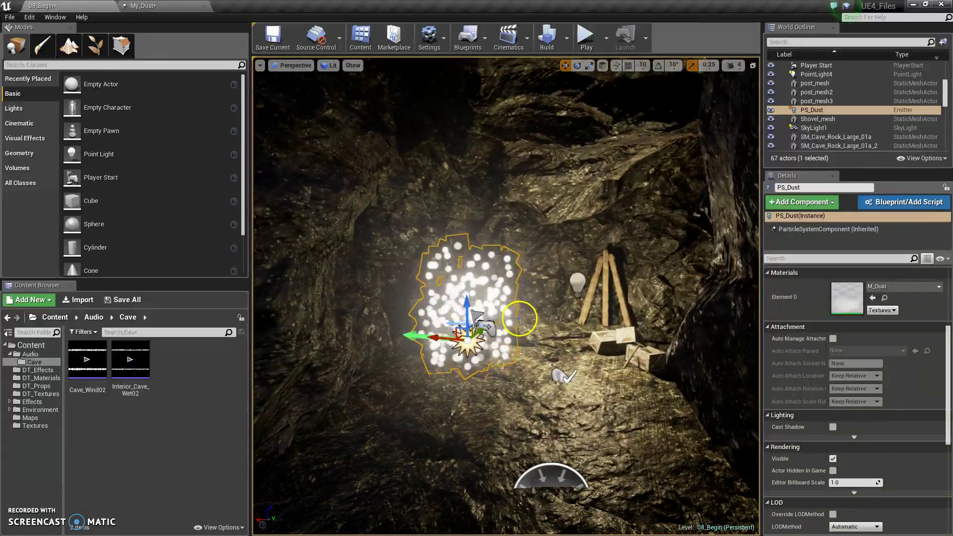